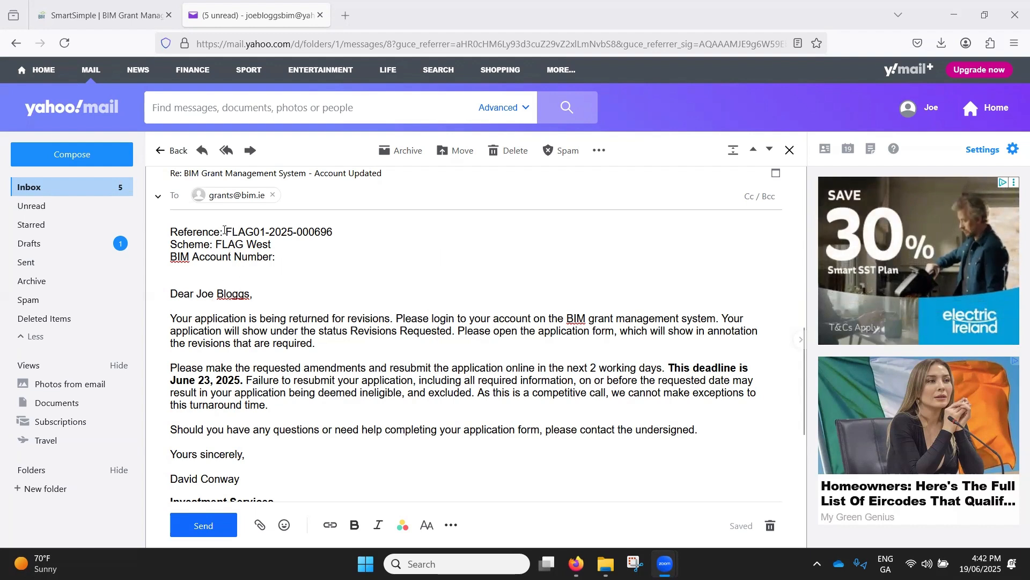
- Review the revisions-requested e-mail text, including the application reference, resubmission instructions and helpdesk contact details
drag(224, 231, 334, 231)
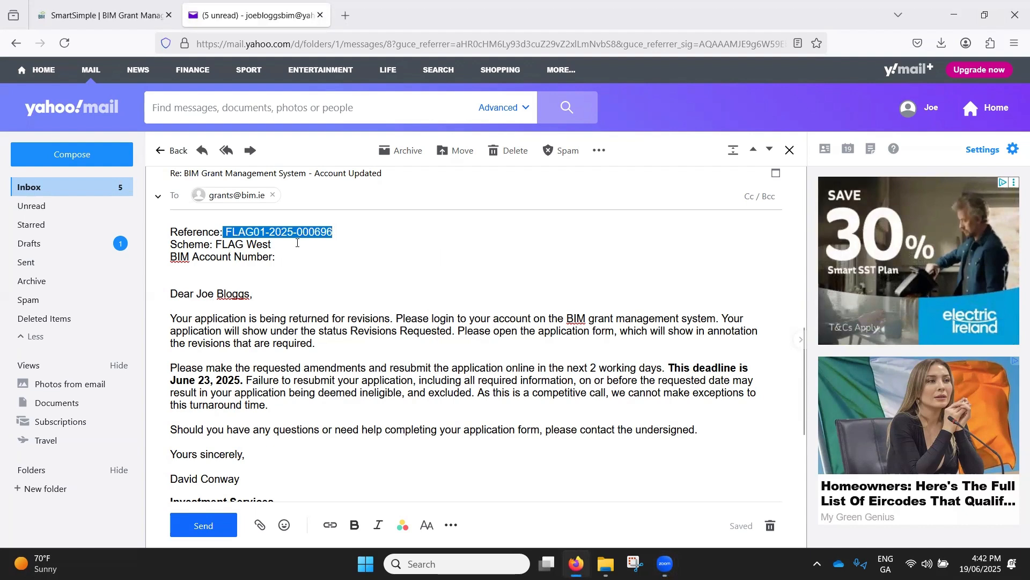
click(280, 285)
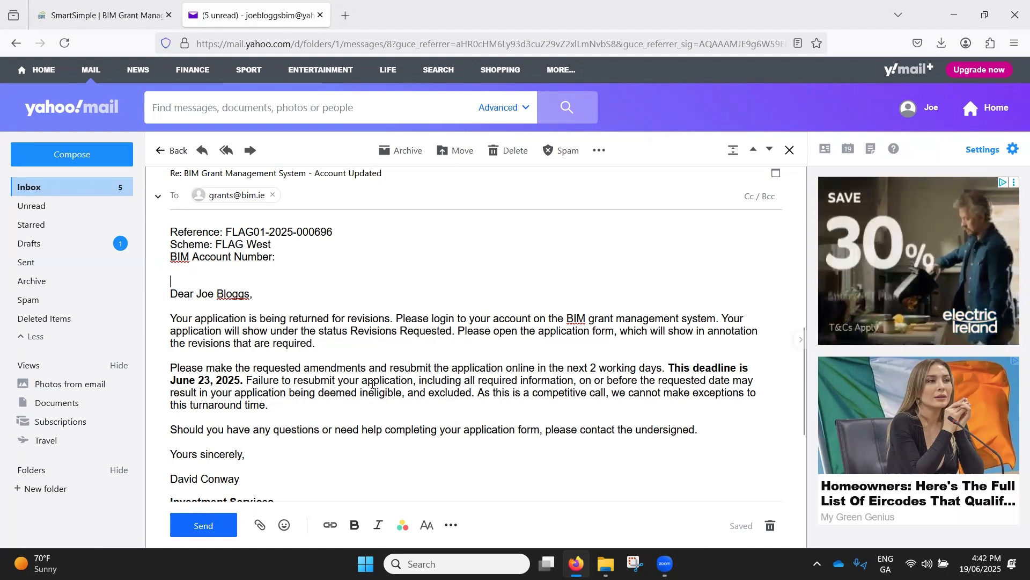
scroll(349, 376, down, 3)
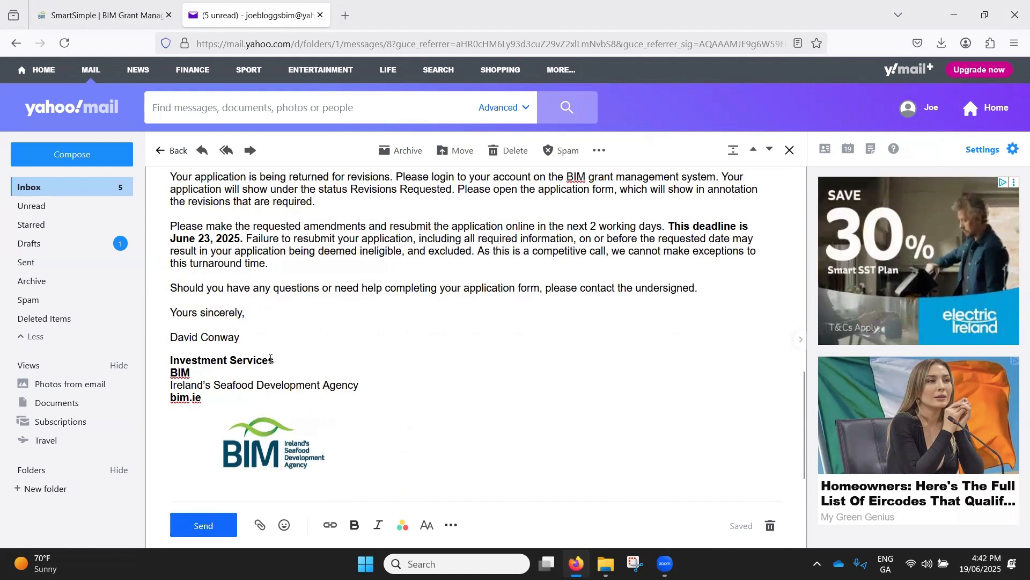
scroll(300, 340, down, 2)
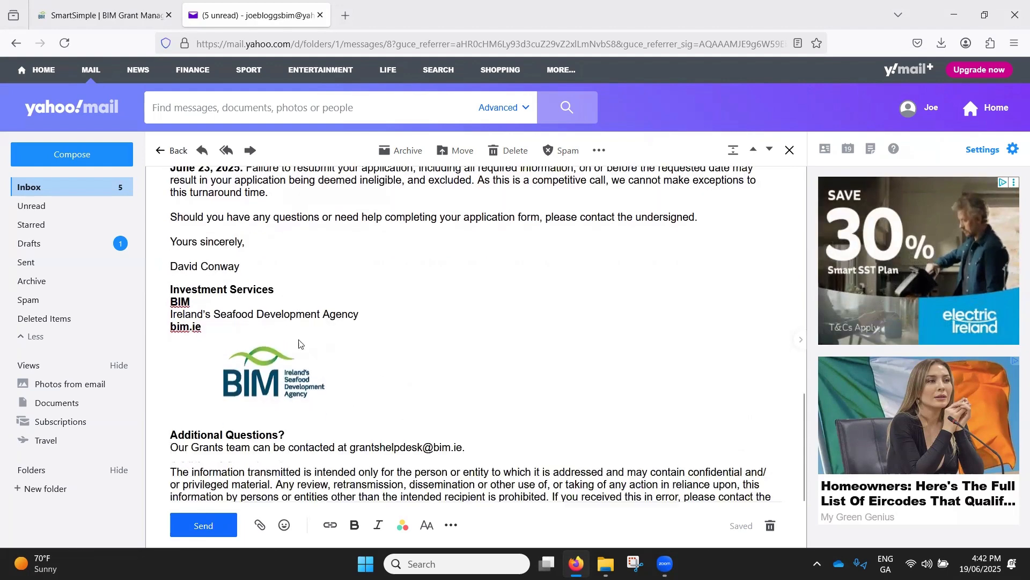
scroll(322, 365, down, 2)
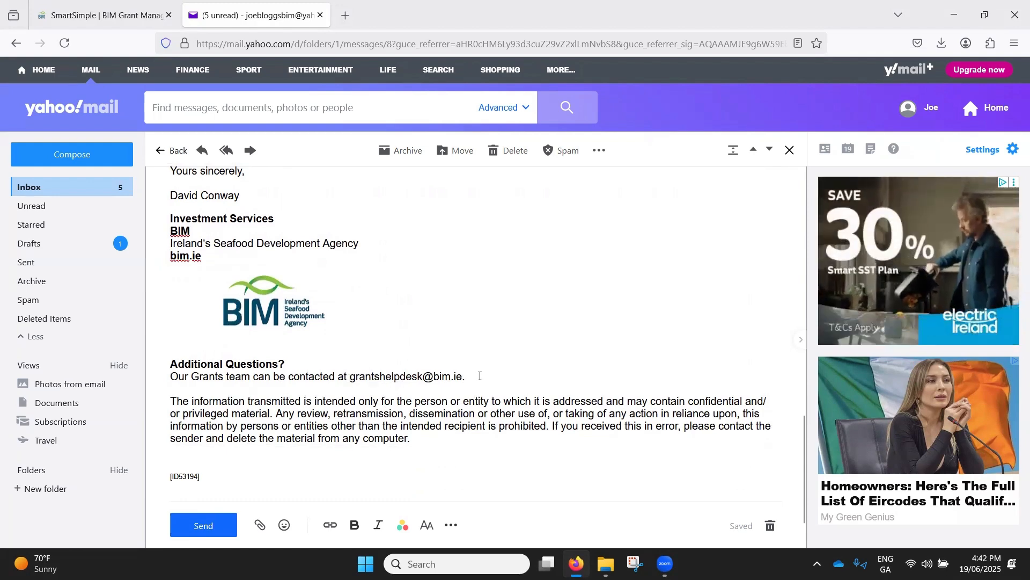
scroll(480, 381, up, 10)
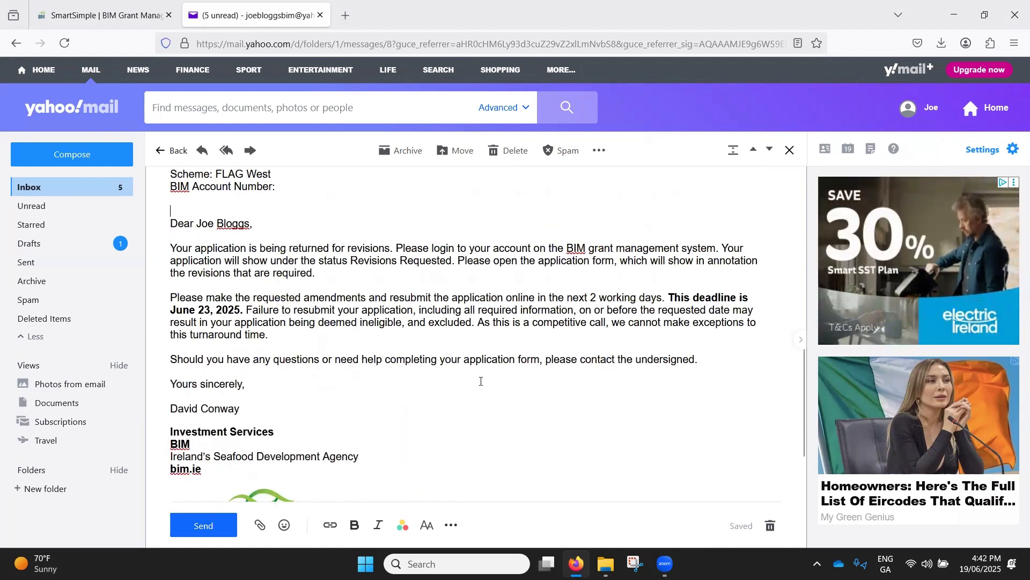
- Switch to the BIM Grant Management System and log in with the applicant's saved e-mail and password
click(81, 15)
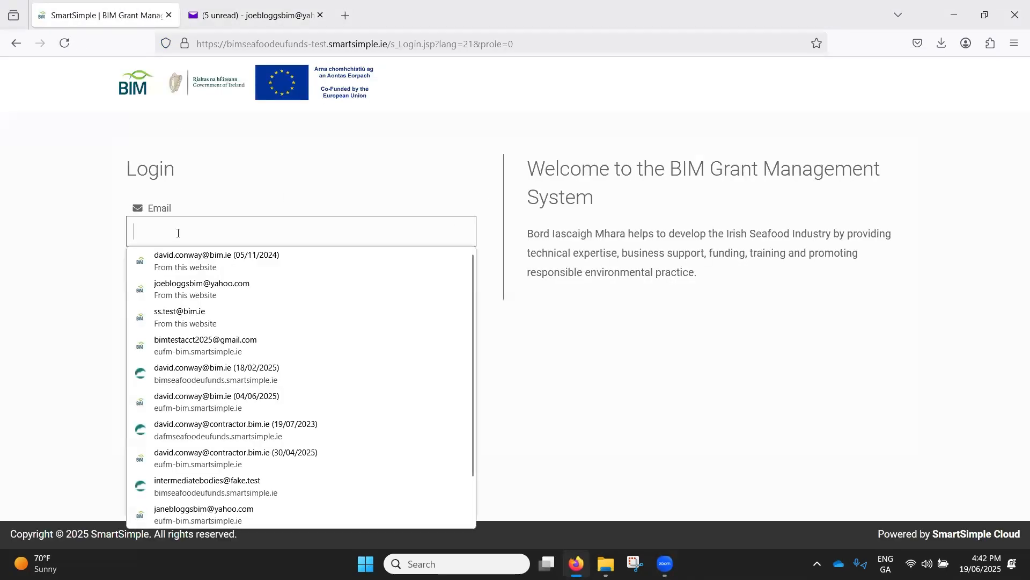
click(228, 291)
click(315, 327)
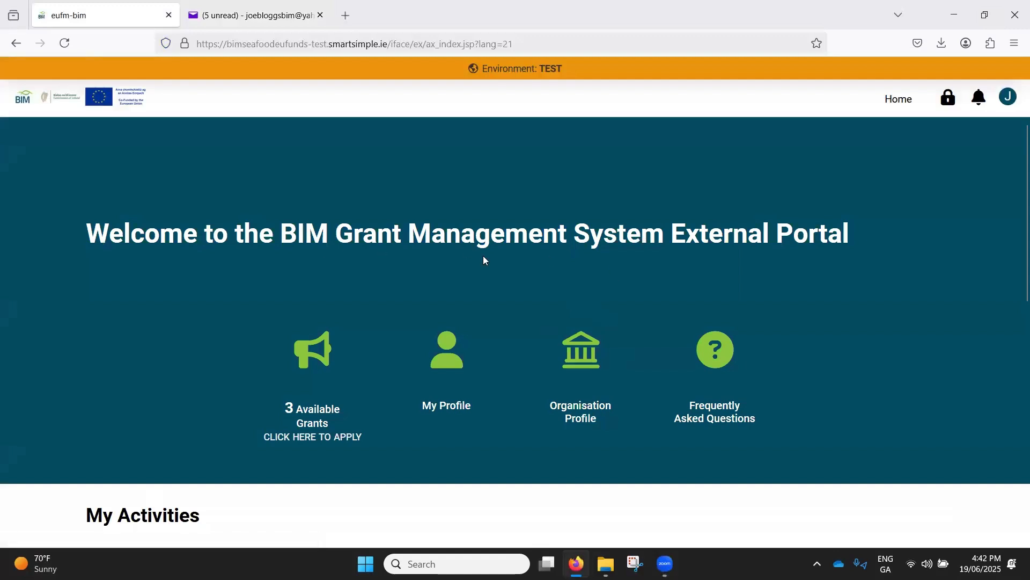
- Show the applications with revisions requested under My Applications on the portal home page
scroll(485, 261, down, 3)
scroll(485, 261, down, 4)
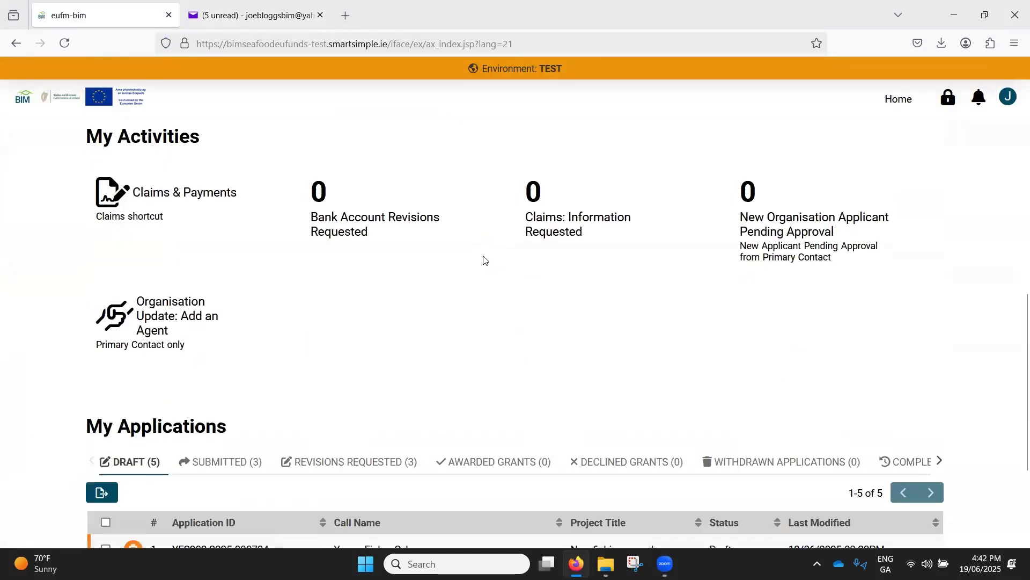
scroll(472, 263, down, 1)
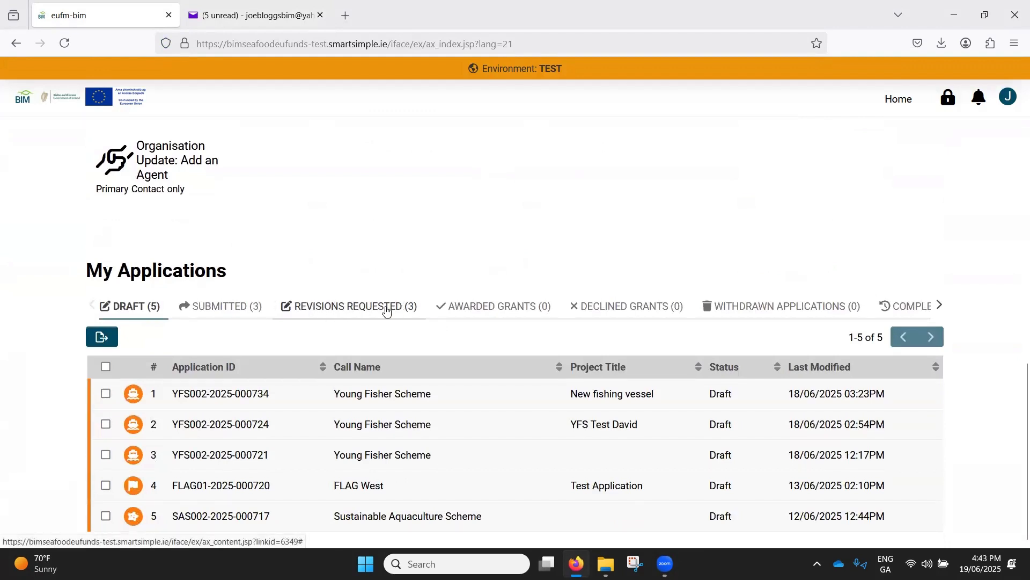
click(359, 307)
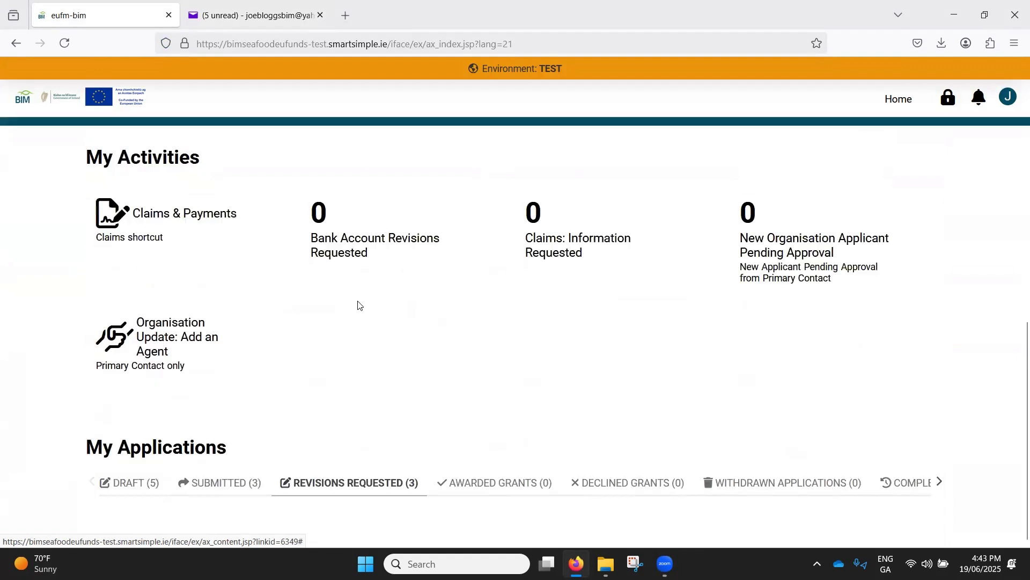
scroll(384, 353, down, 3)
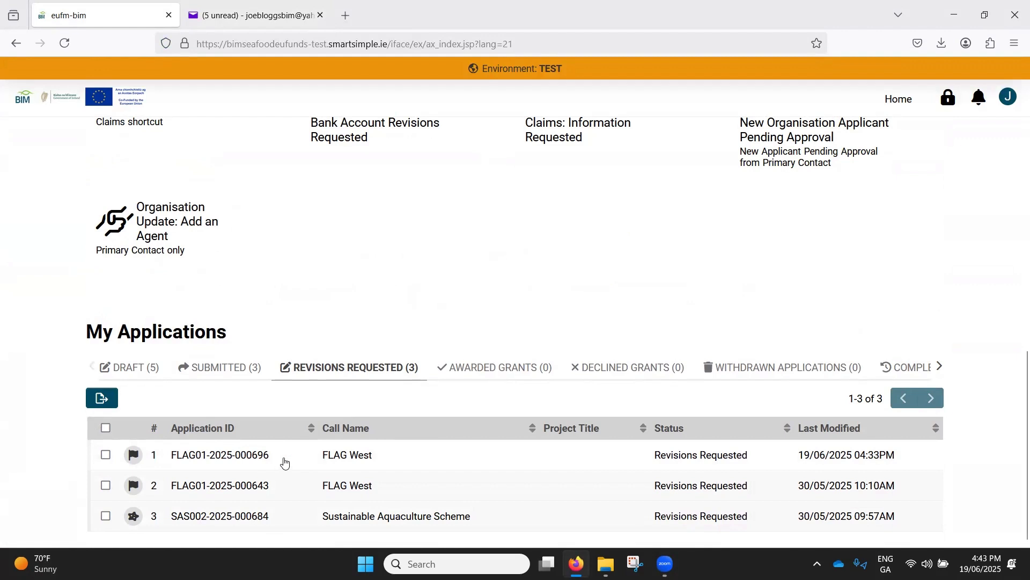
- Check the application reference in the e-mail and open the matching FLAG West application in the portal
click(248, 16)
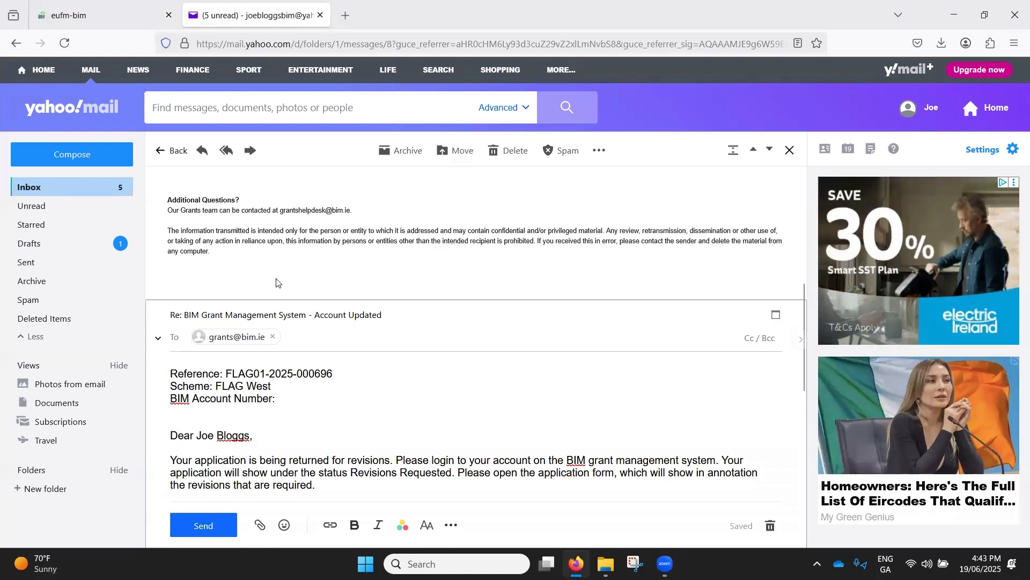
click(86, 15)
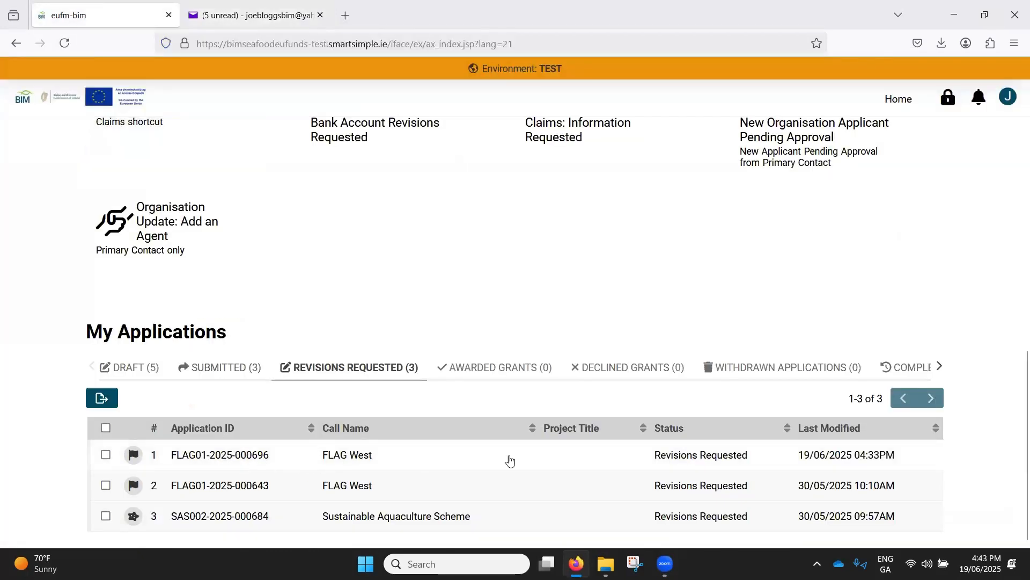
click(347, 457)
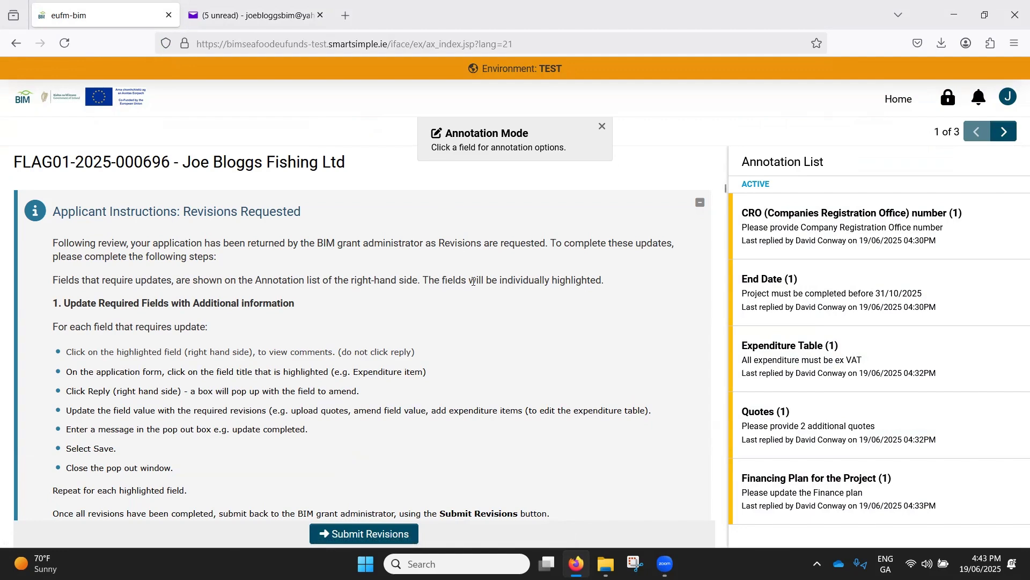
- Look through the application form, open the CRO (Companies Registration Office) number annotation and select its highlighted field
scroll(474, 281, down, 7)
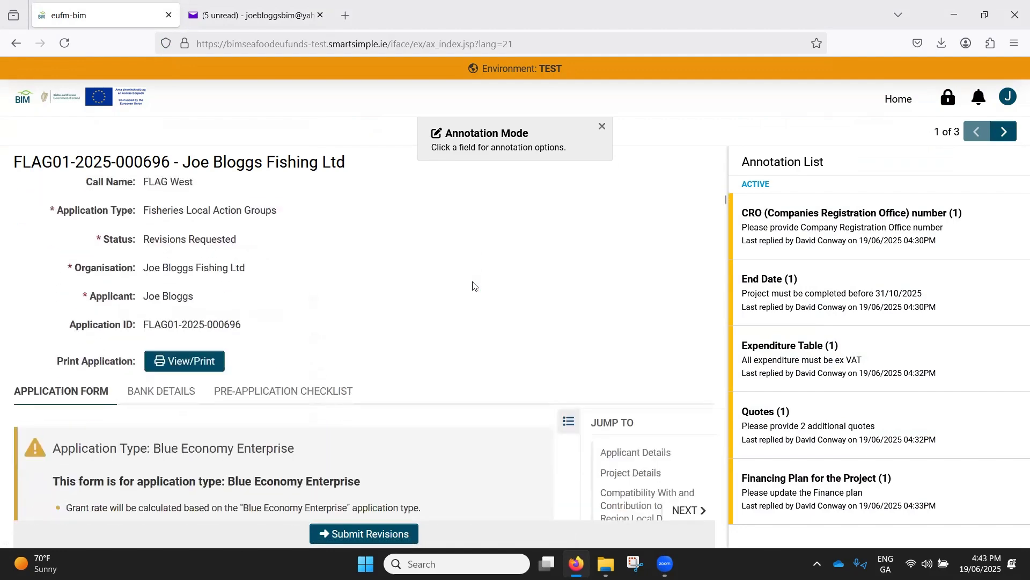
scroll(474, 286, down, 10)
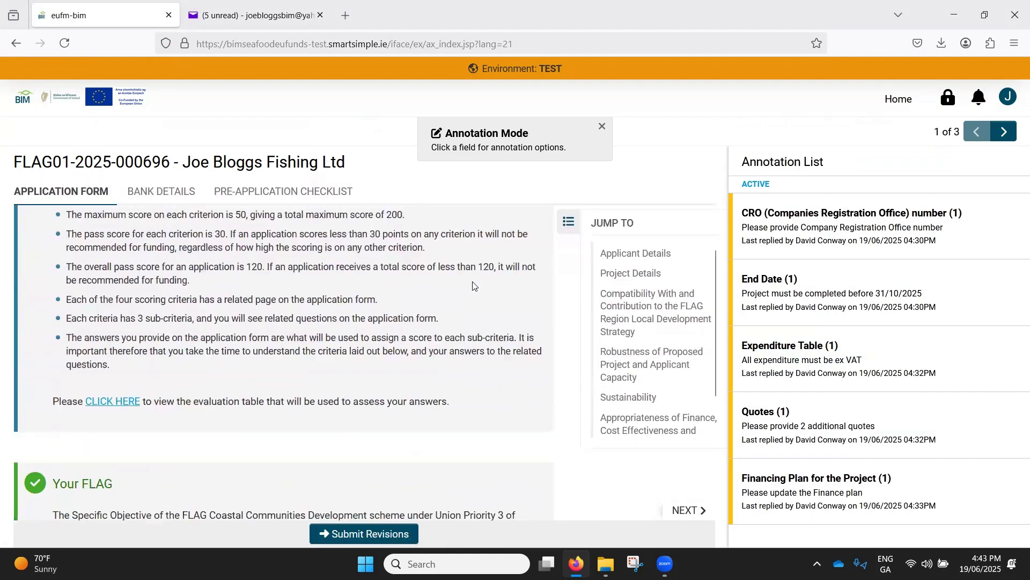
scroll(474, 286, down, 10)
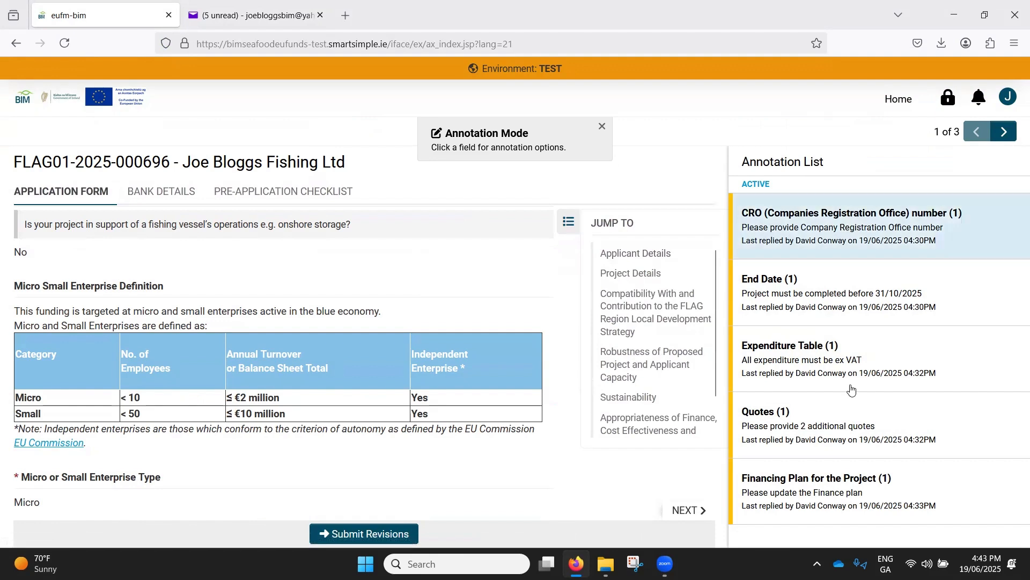
click(789, 378)
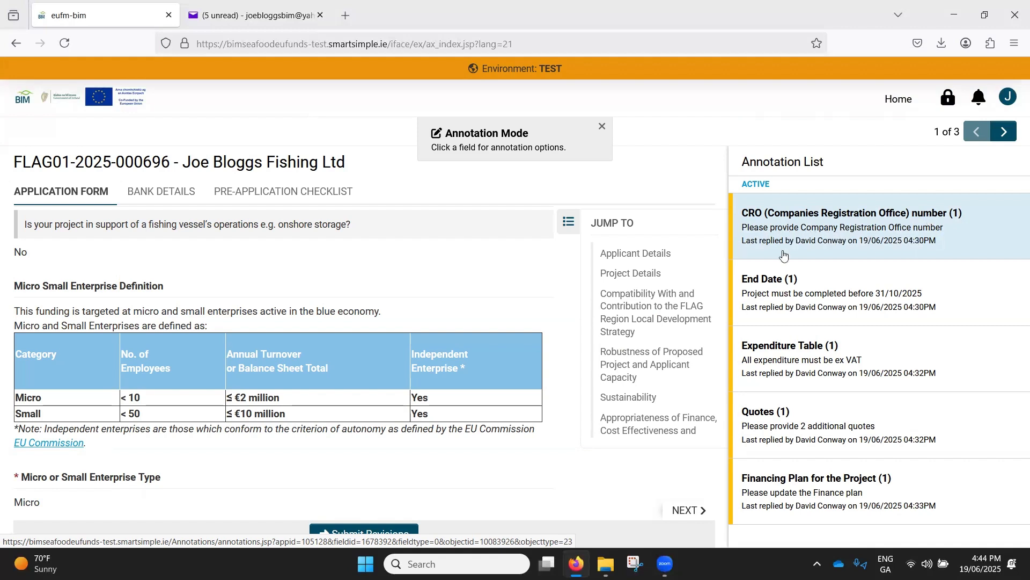
click(766, 225)
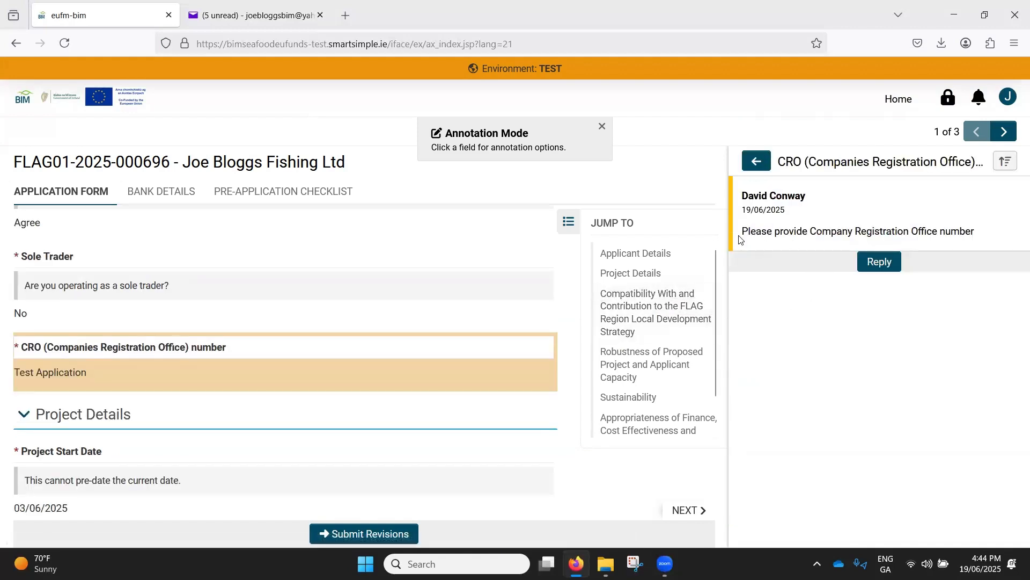
drag(744, 232, 970, 232)
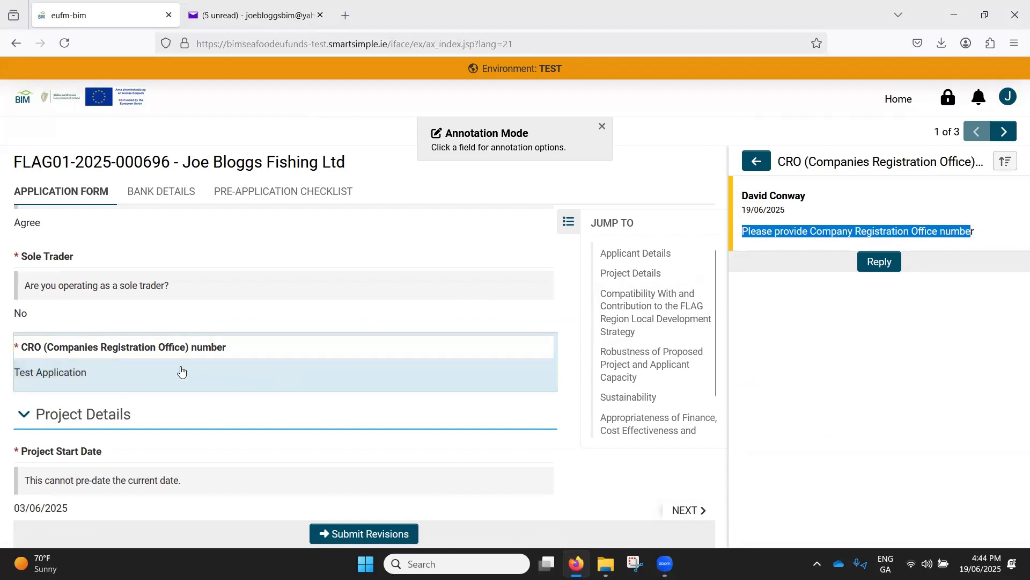
click(239, 341)
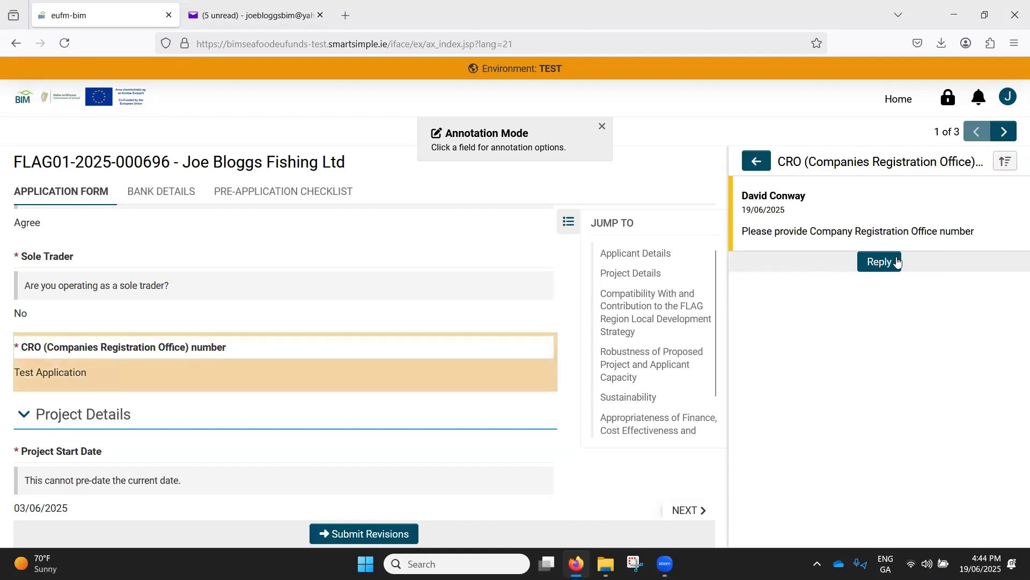
- Start a reply to the CRO number annotation and set its field value to CRO-11111
click(881, 263)
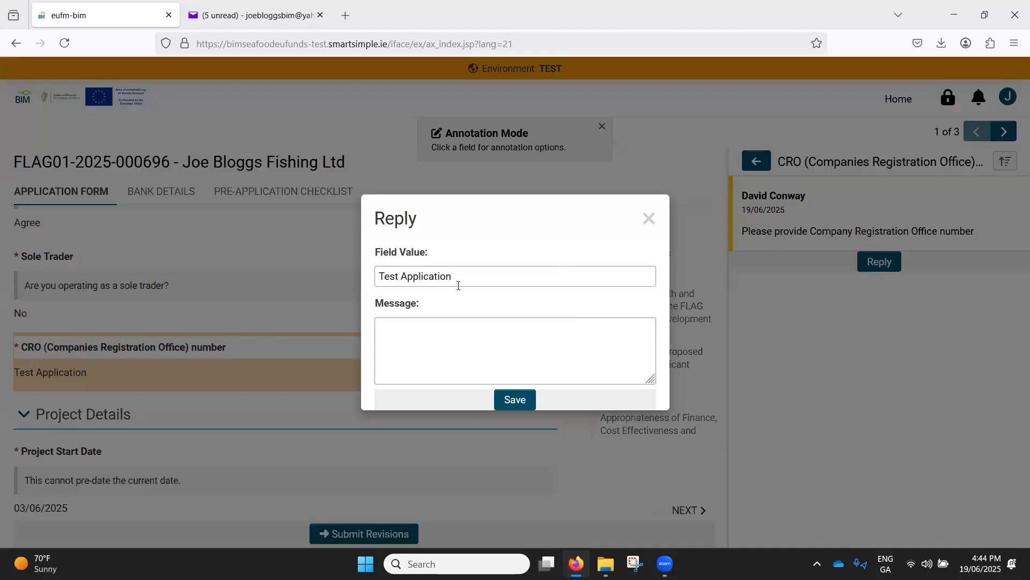
click(429, 332)
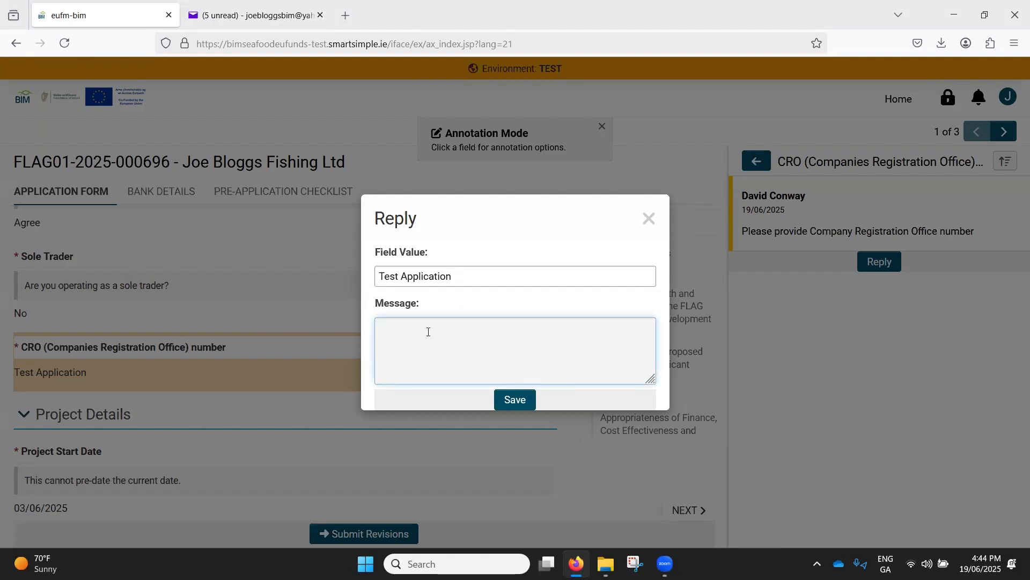
drag(472, 273, 334, 272)
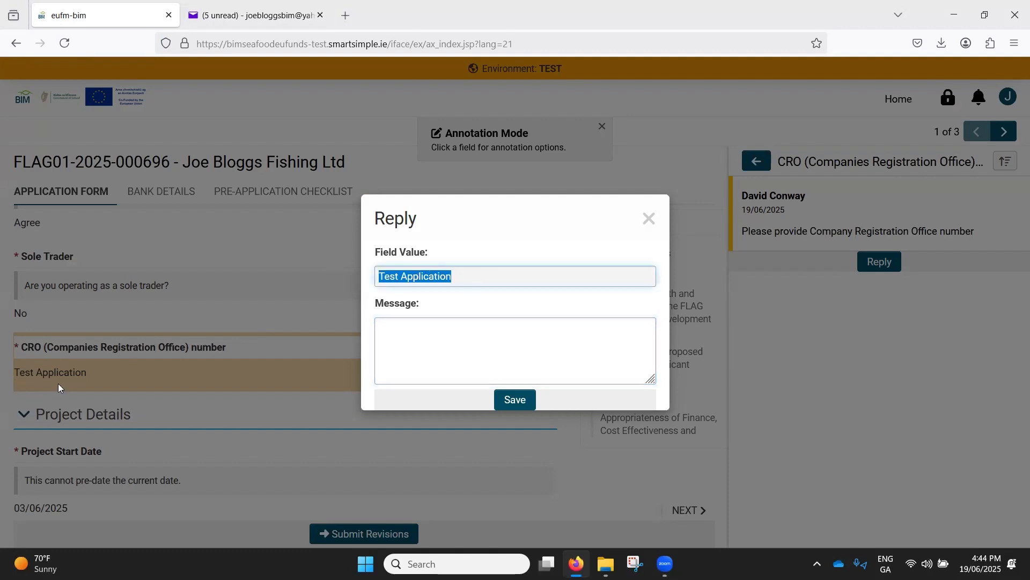
click(431, 277)
drag(467, 274, 355, 275)
text(CR)
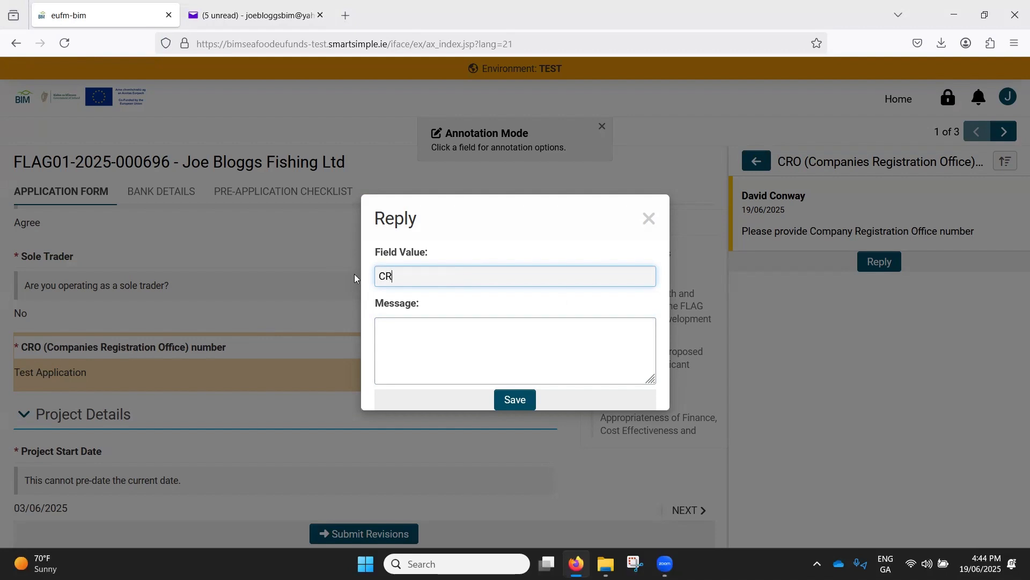
text(O-11111)
- Add the message "number supplied" to the CRO number reply and save it
click(459, 343)
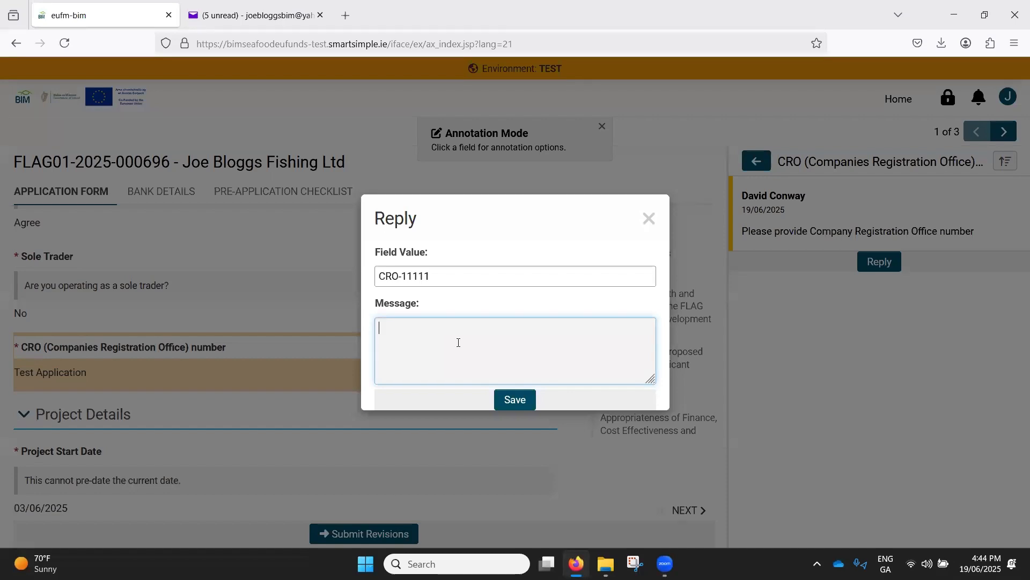
text(number supplied)
click(518, 400)
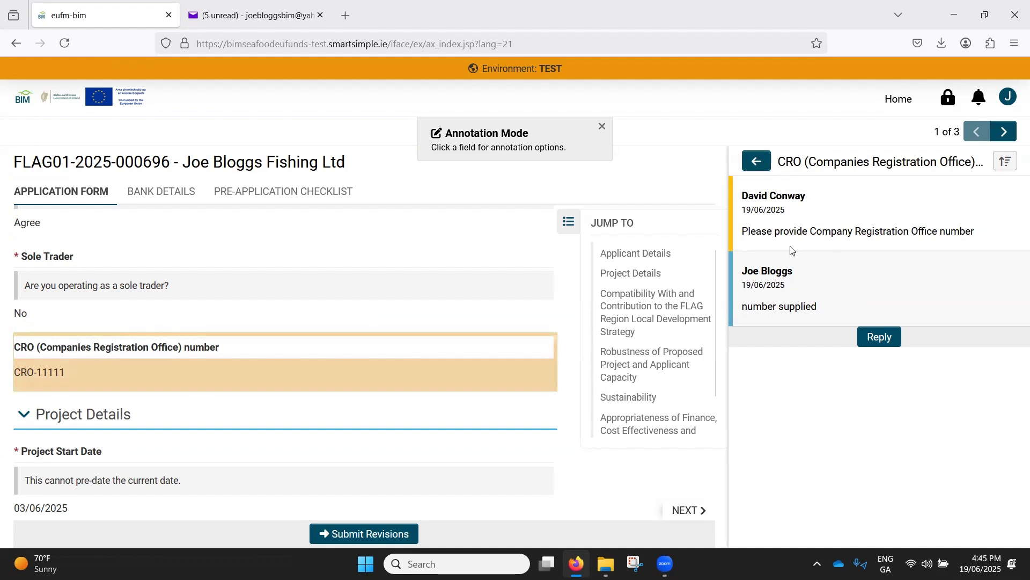
- Open the End Date annotation from the annotation list, start a reply and set its field value to 24/10/2025
click(764, 163)
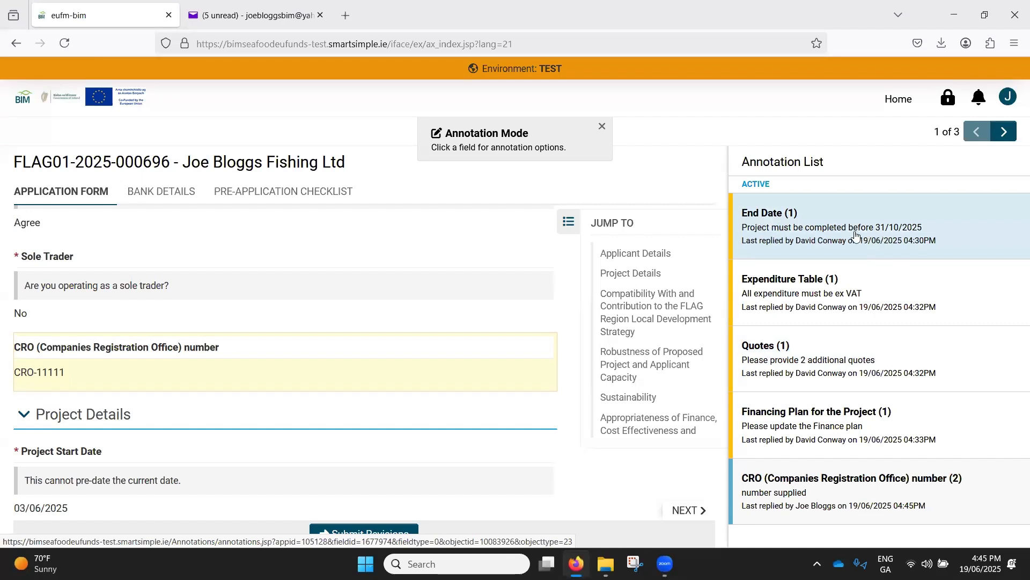
click(778, 231)
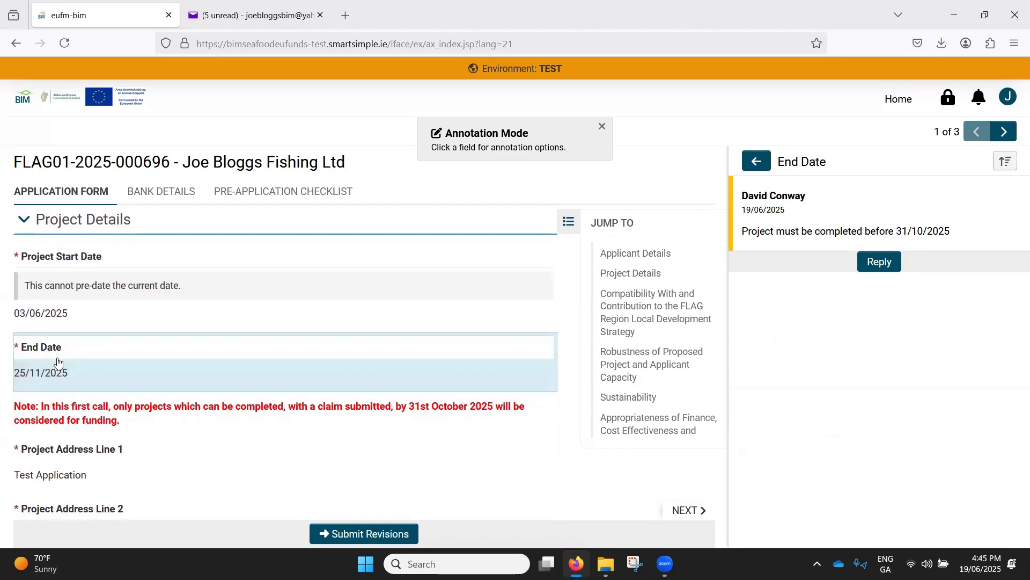
click(883, 266)
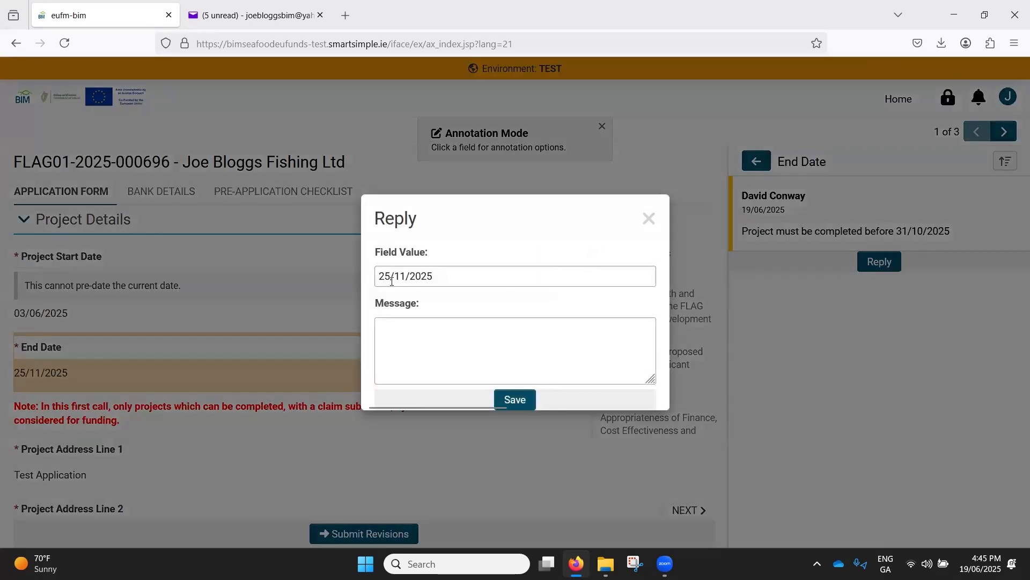
click(406, 276)
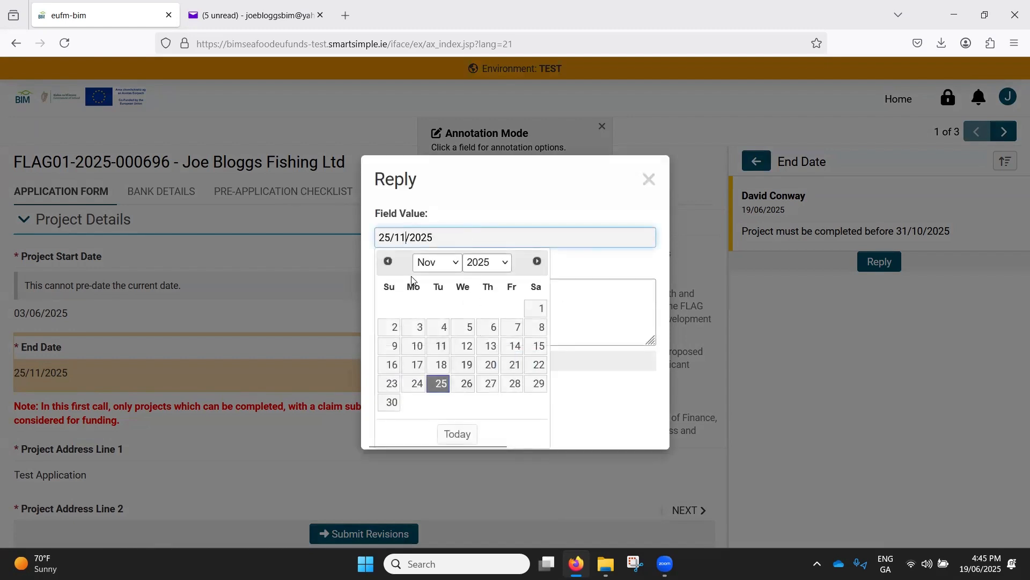
click(454, 262)
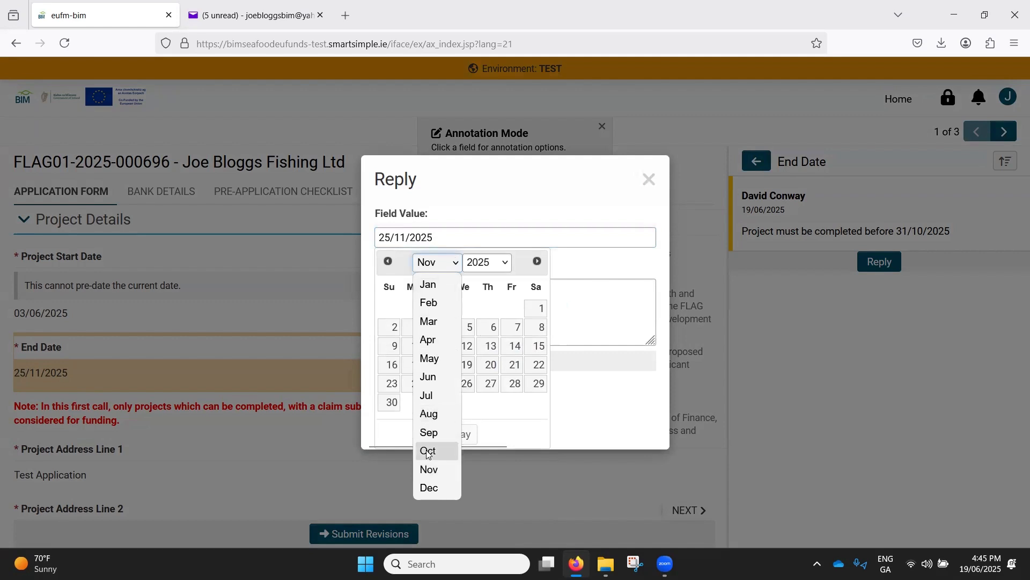
click(434, 452)
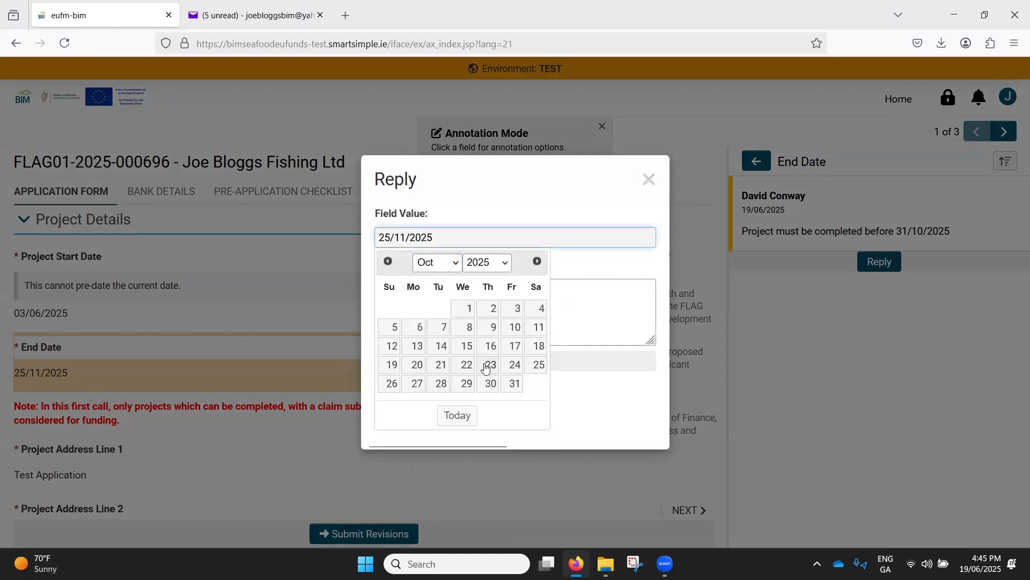
click(515, 369)
click(501, 304)
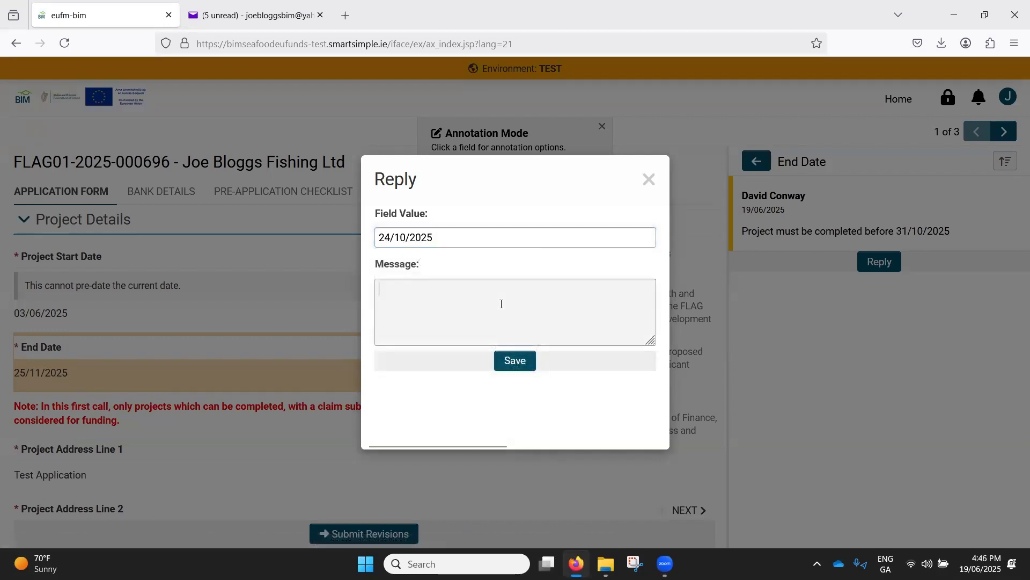
text(da)
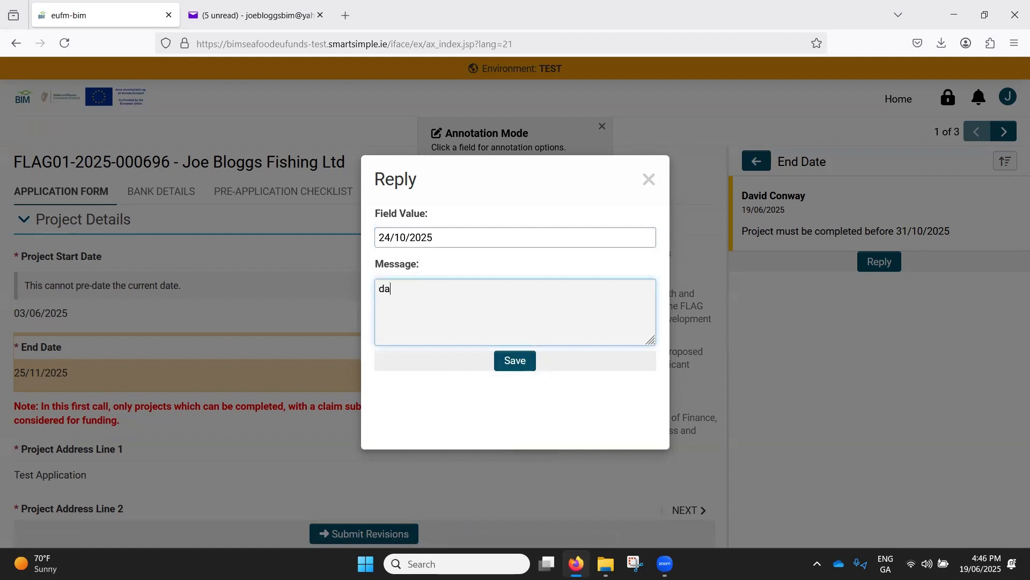
text(ted updated)
drag(481, 292, 330, 284)
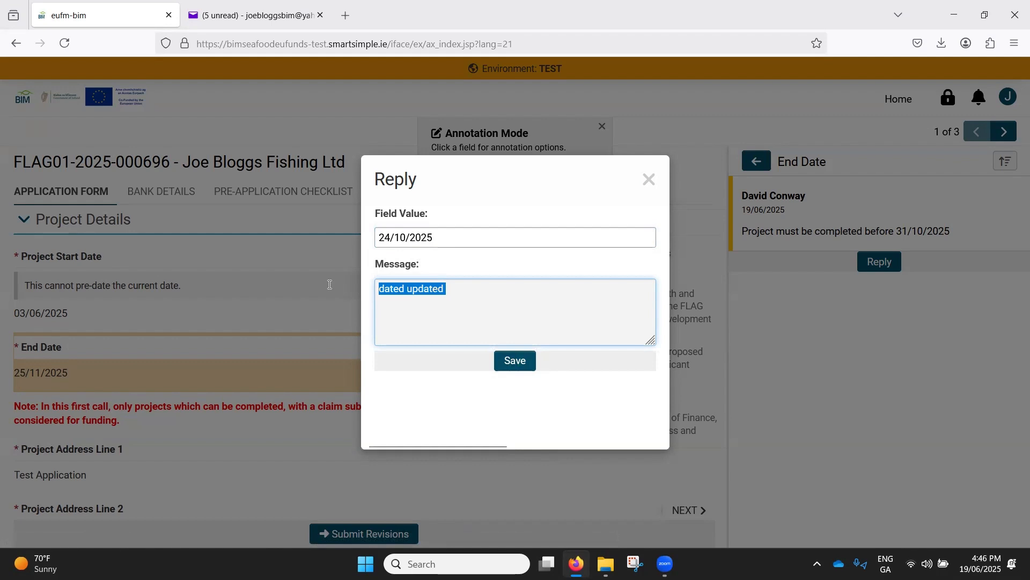
- Enter the reply message "I will aim to have my project fully completed before 31/10/2025. Aiming for 24/10/2025" and save it
text(I will a)
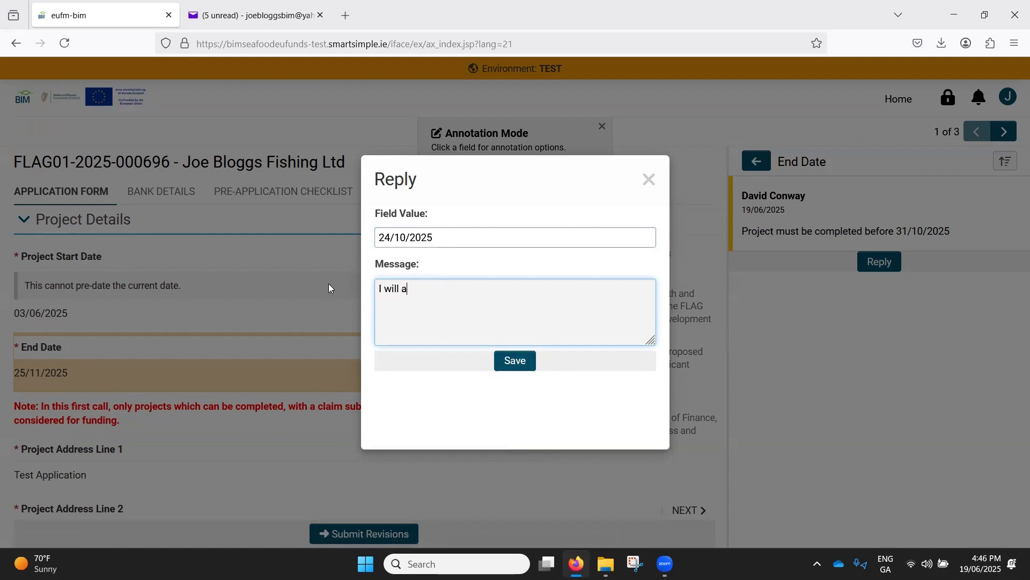
text(im to have my project f)
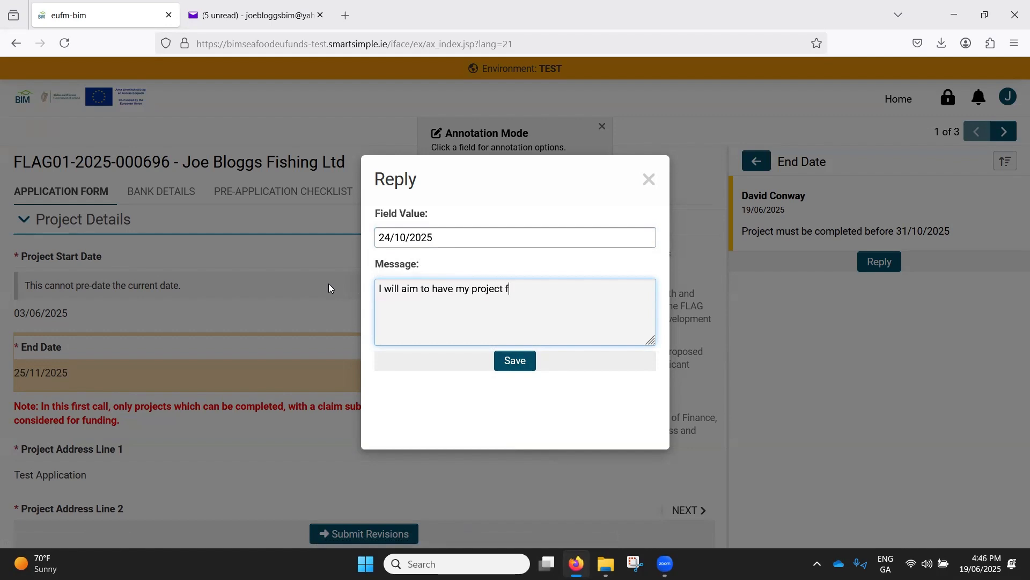
text(ully compelte)
key(BackSpace)
key(BackSpace)
key(BackSpace)
text(leted before)
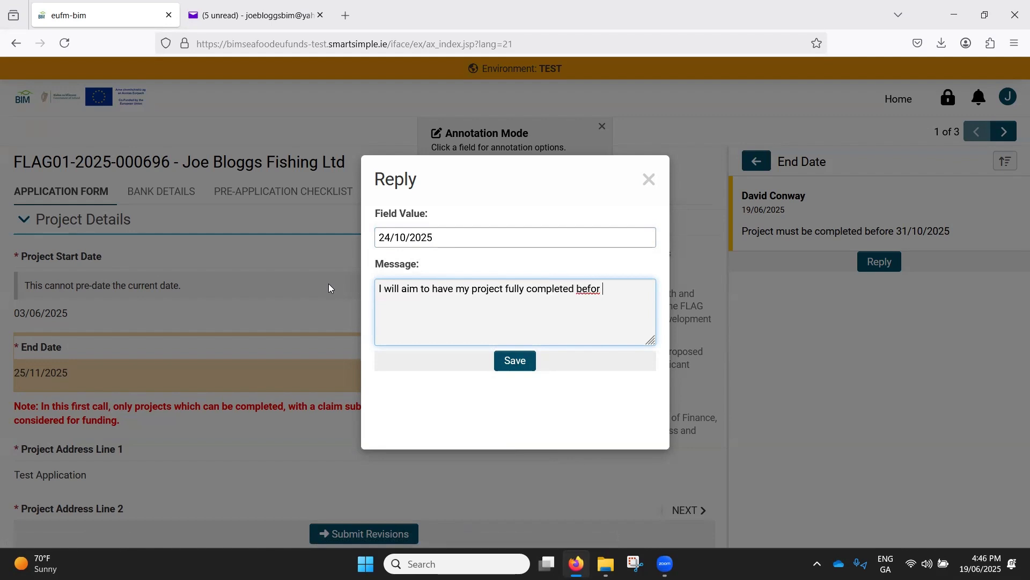
key(BackSpace)
text(e 31/10/2025. Aiming f)
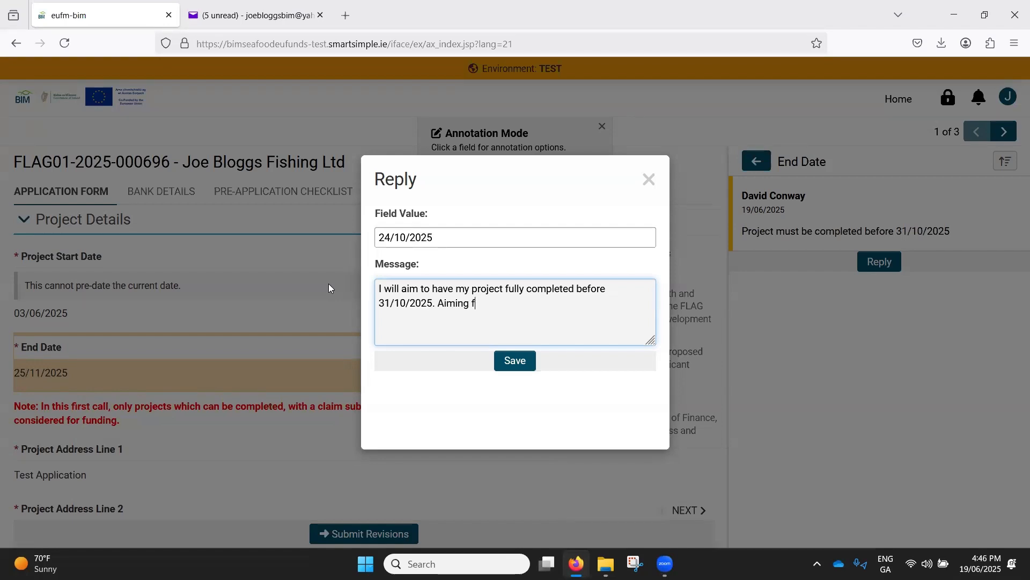
text(or 24/10/2025)
click(524, 361)
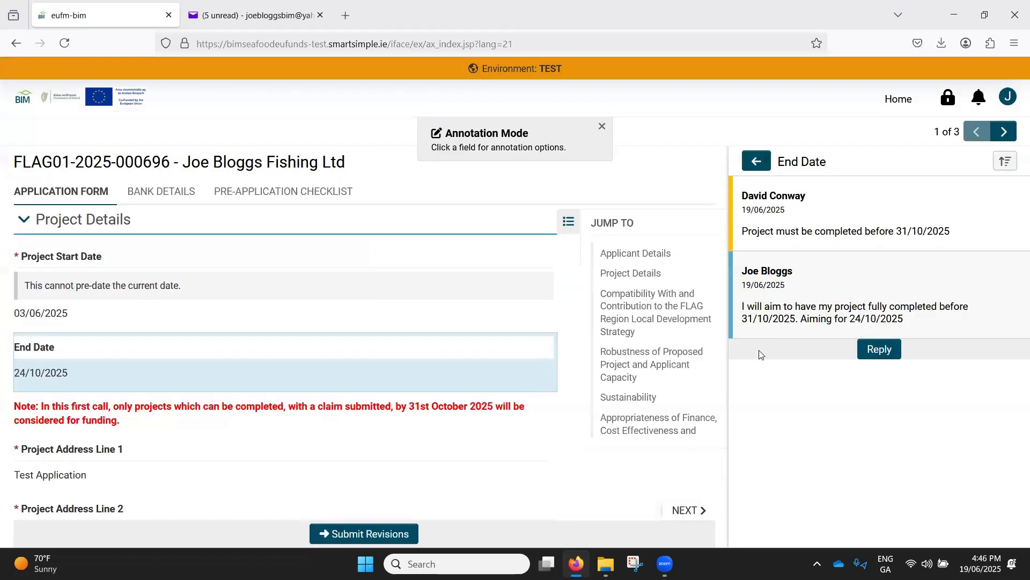
click(874, 346)
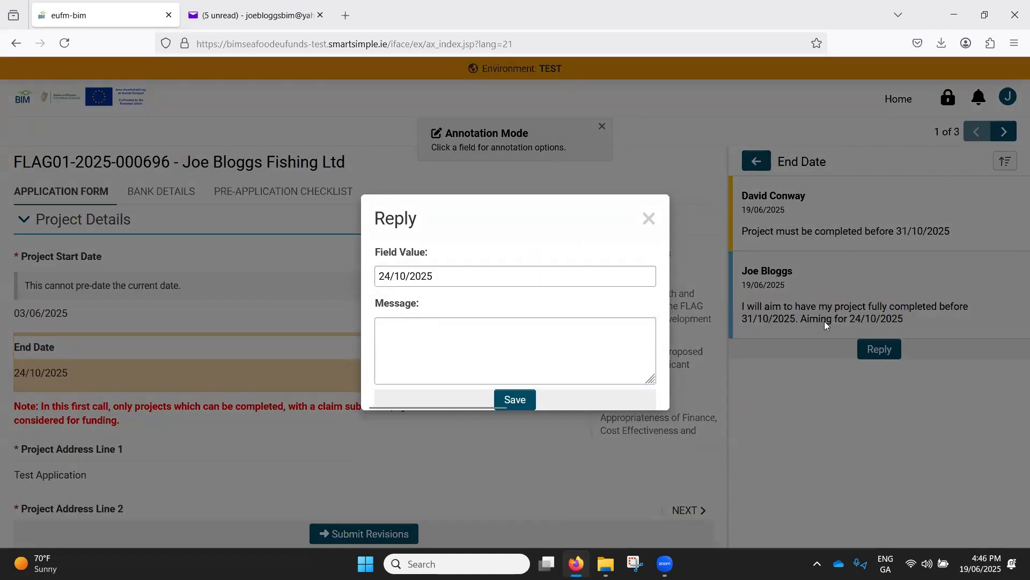
click(649, 219)
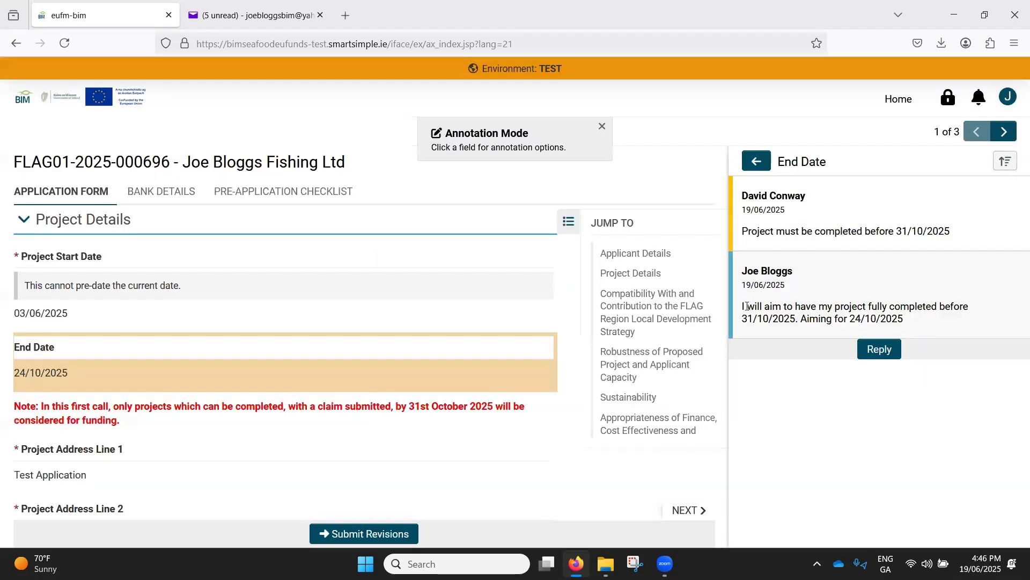
drag(745, 306, 973, 318)
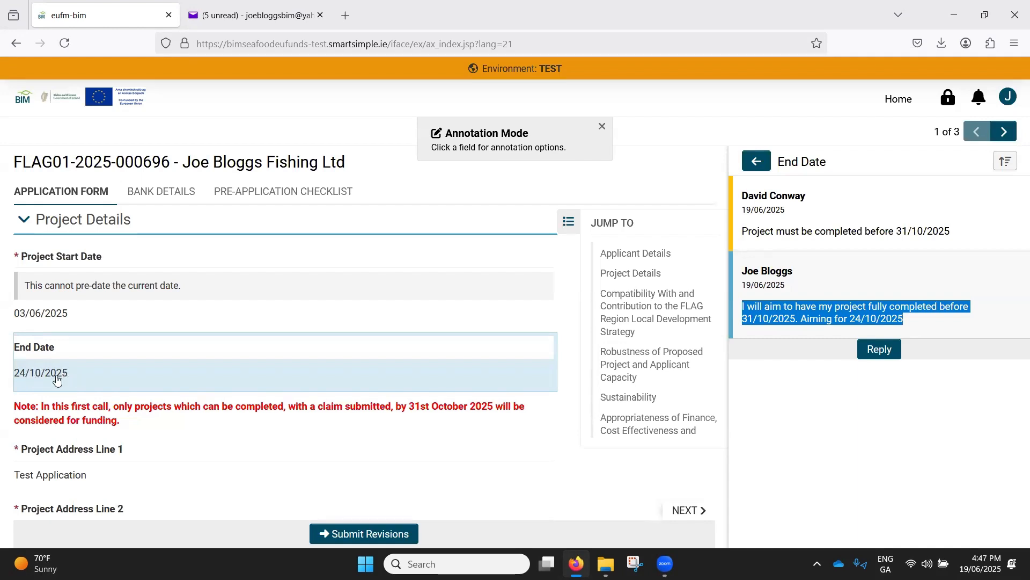
- Reopen the CRO (Companies Registration Office) number annotation, start another reply and set its field value to CRO-123456
click(763, 161)
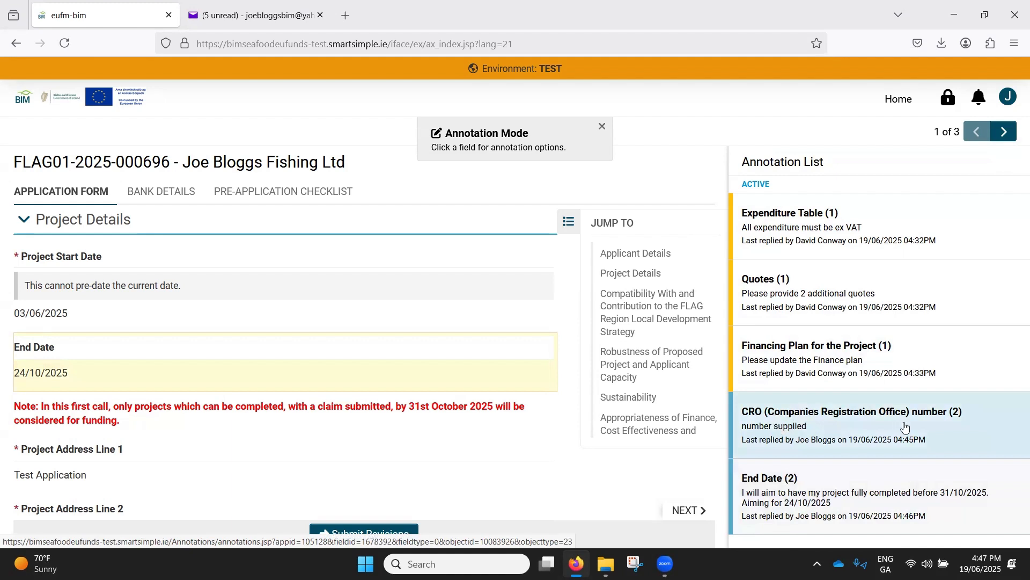
click(776, 434)
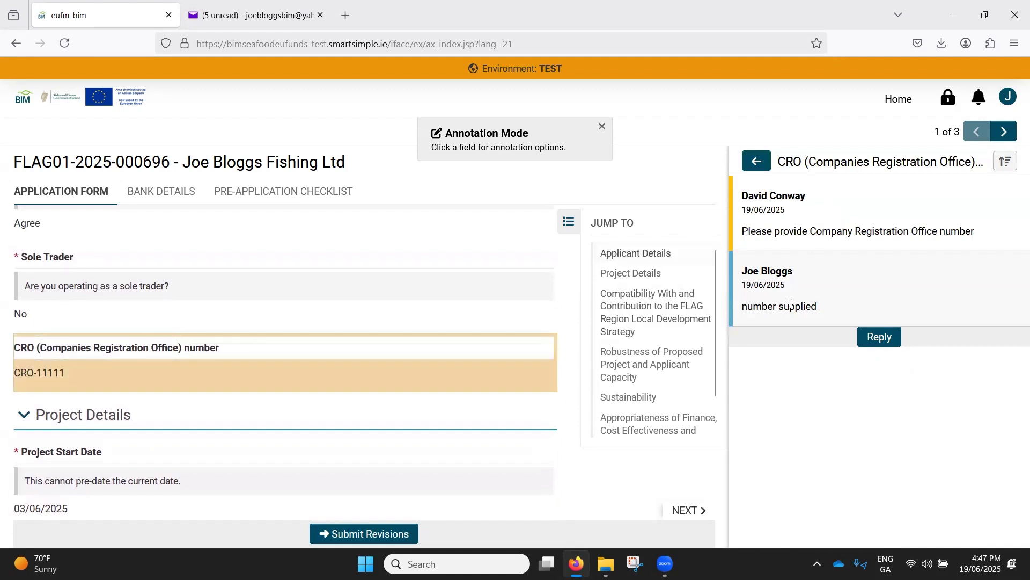
click(867, 338)
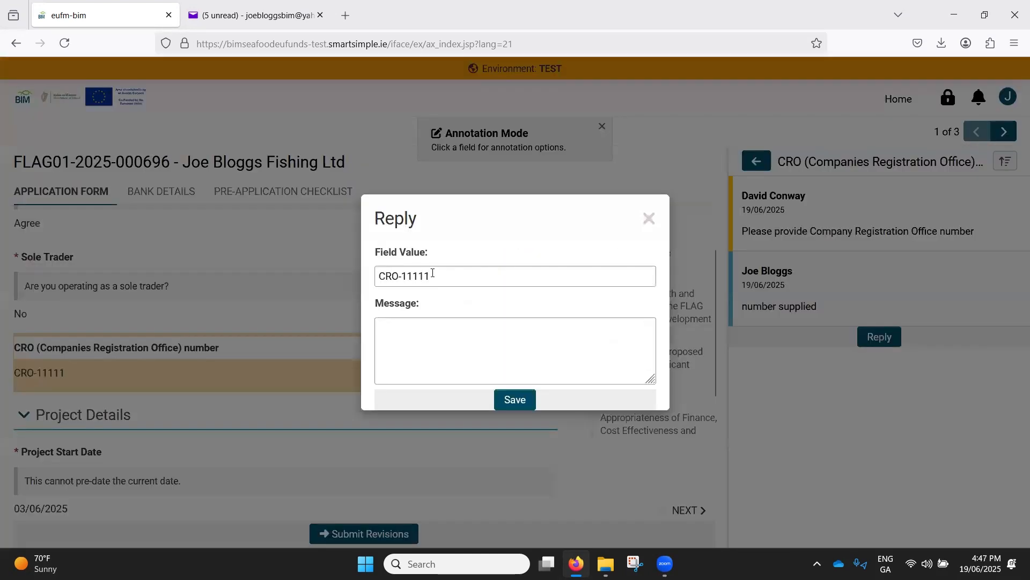
drag(431, 276, 406, 275)
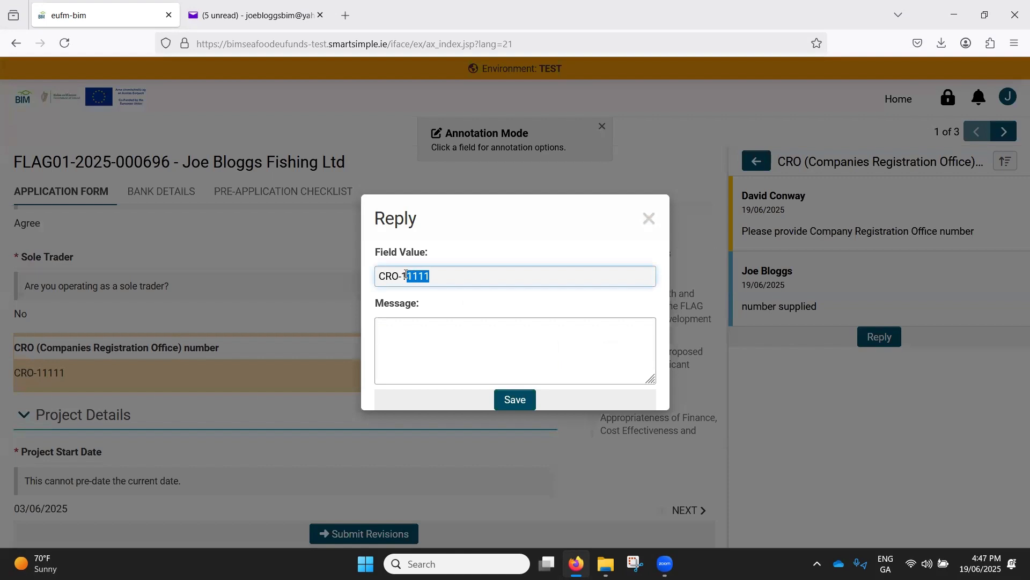
text(123456)
- Add the message "new number provided" to the second CRO number reply and save it
click(495, 365)
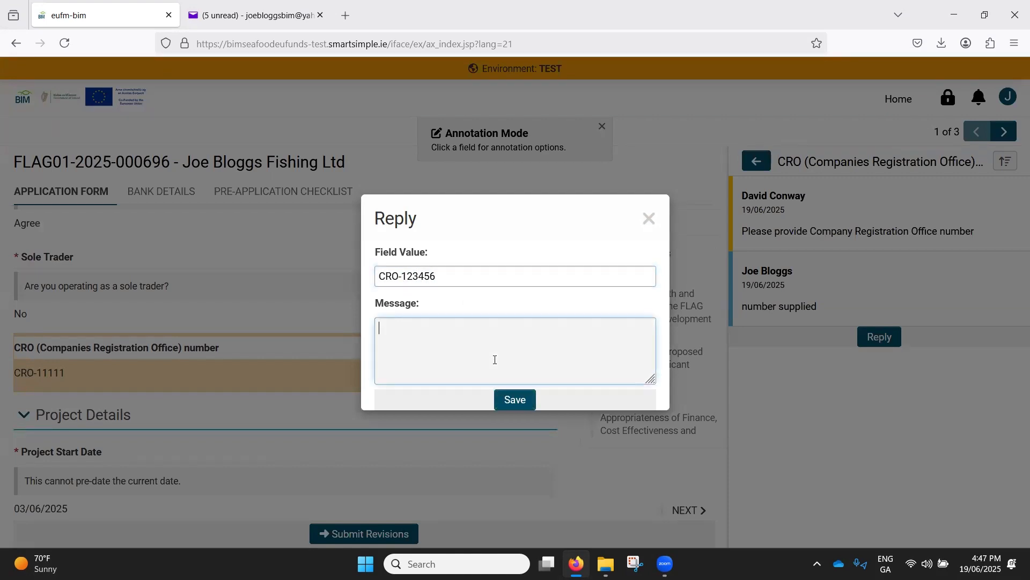
click(513, 398)
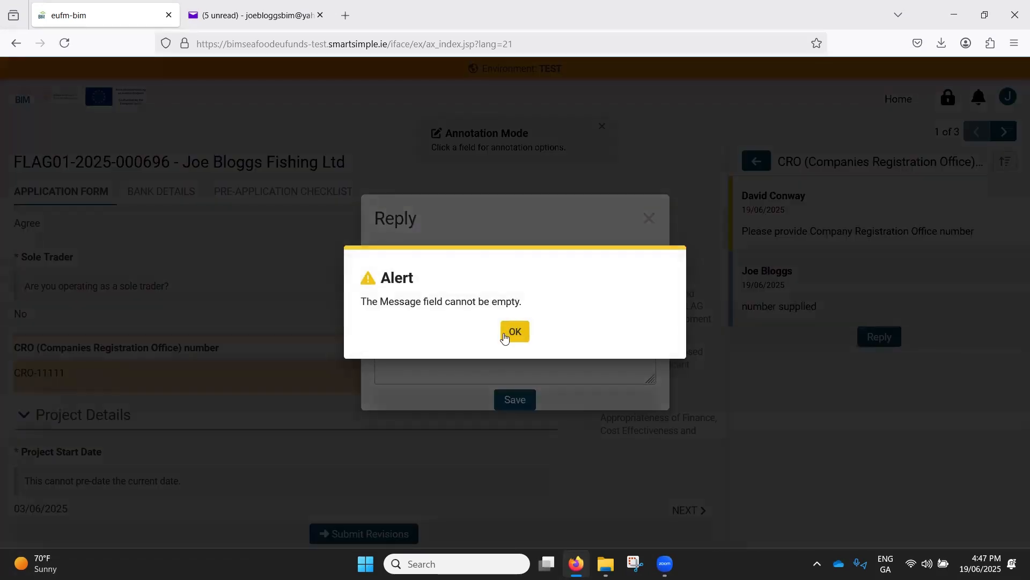
click(519, 333)
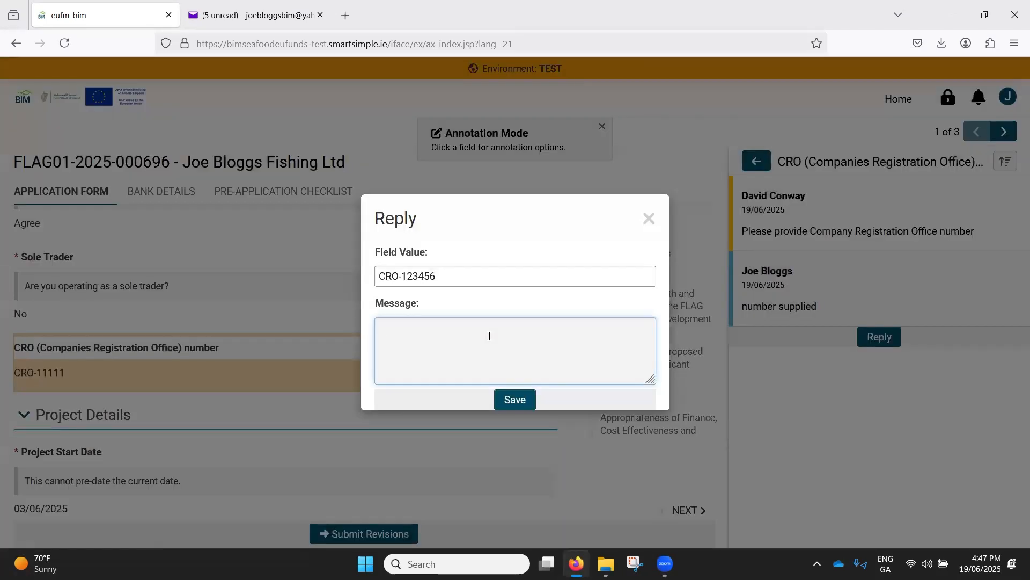
text(new number provided)
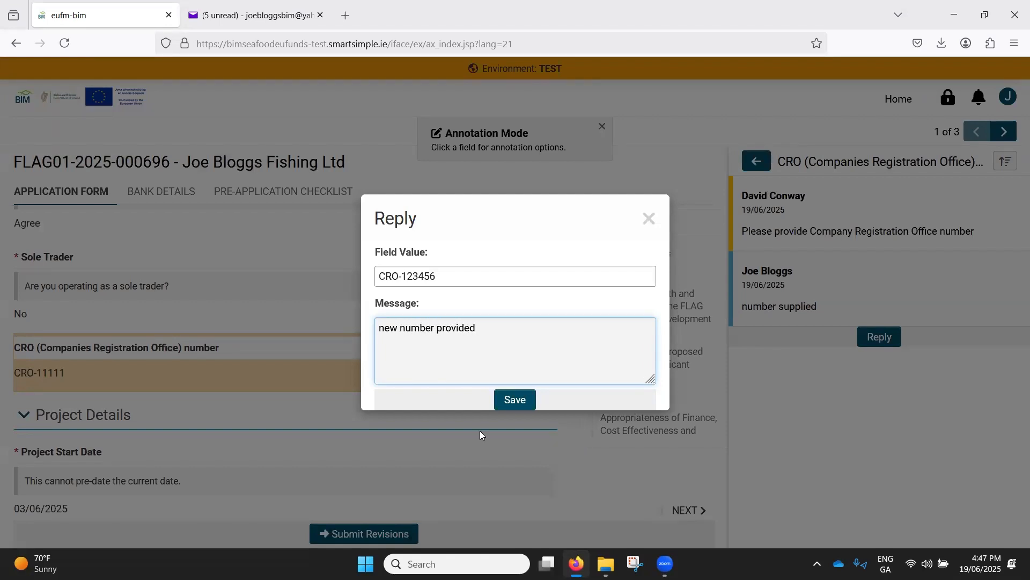
click(515, 400)
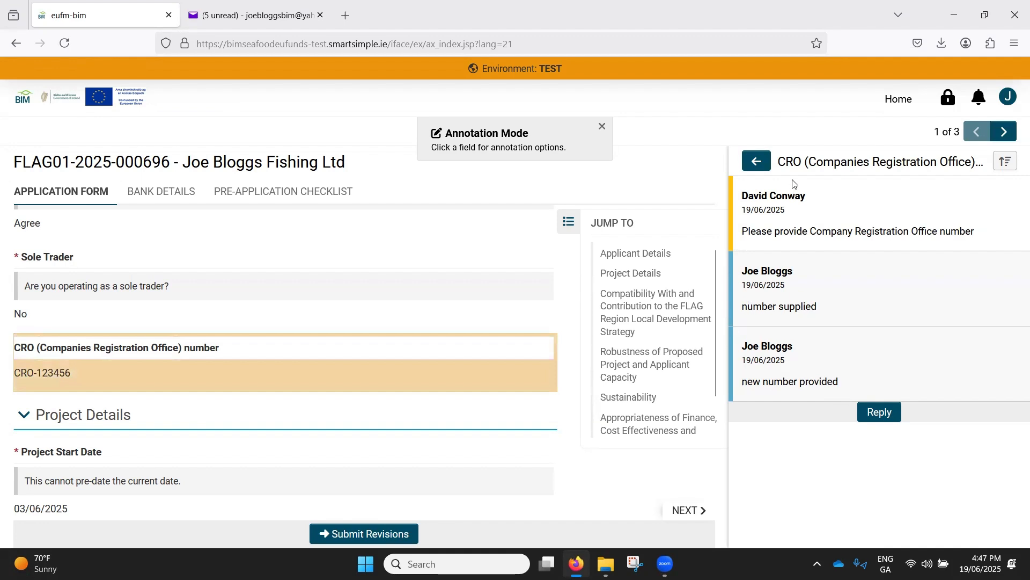
- Return to the annotation list and open the Expenditure Table annotation
click(757, 161)
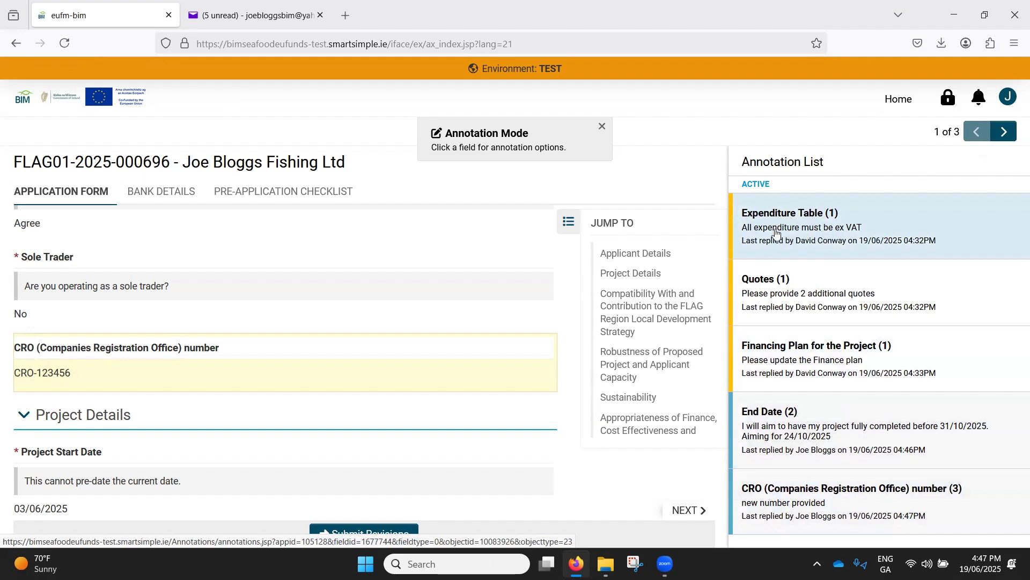
click(830, 240)
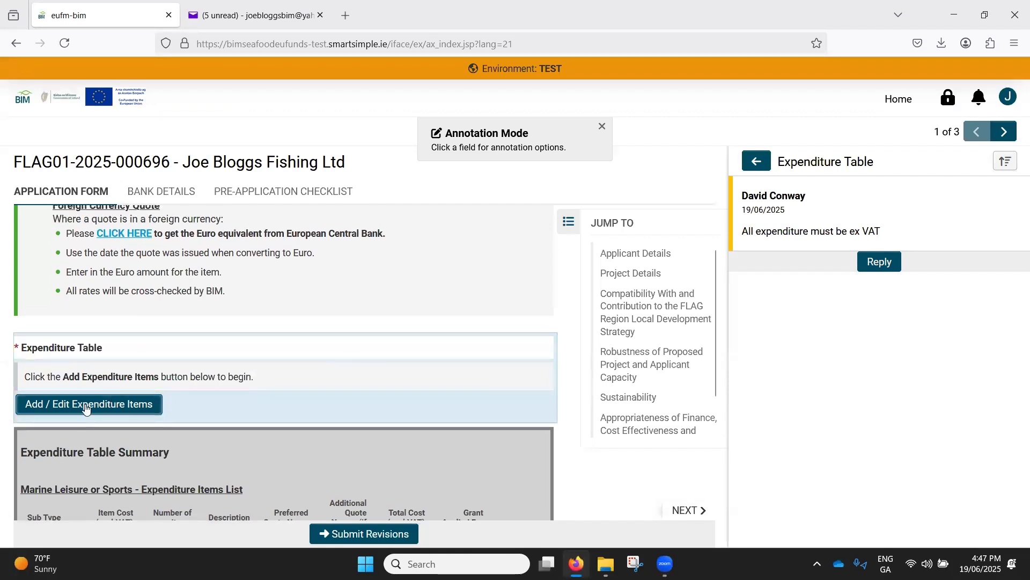
- Examine the cost, quantity, description and preferred quote of the Marine Leisure or Sports item in the read-only expenditure table
click(127, 404)
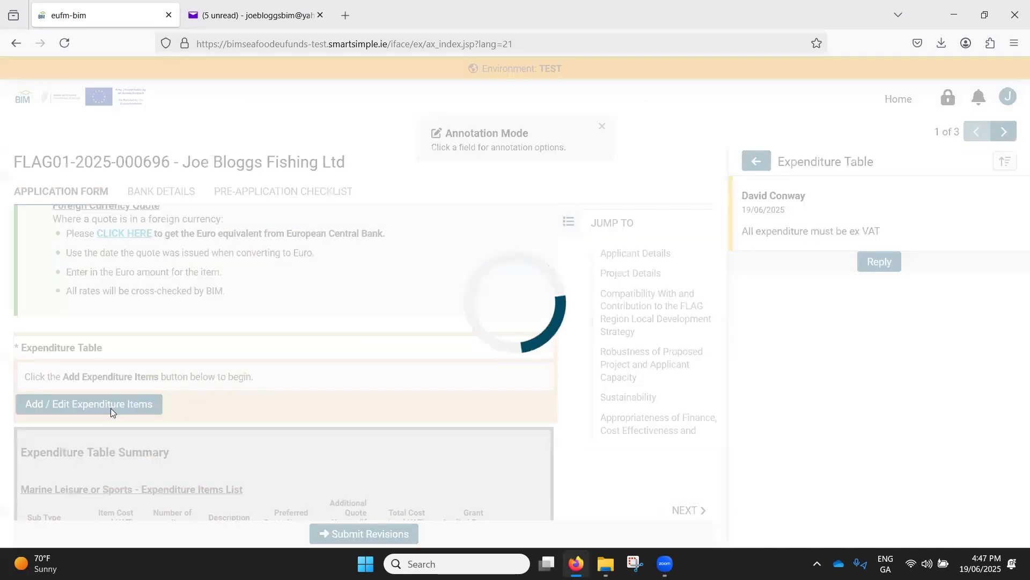
scroll(292, 405, down, 8)
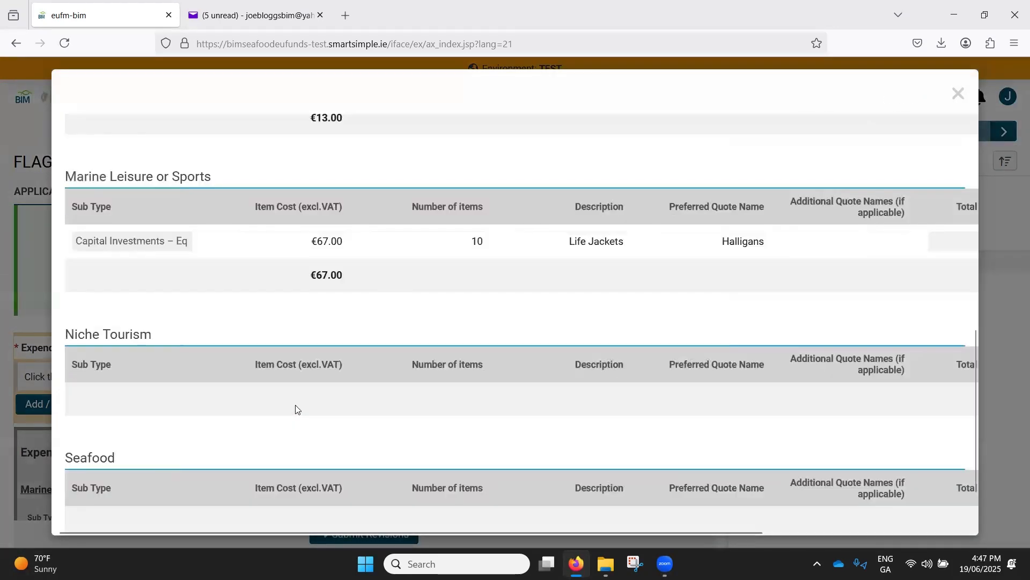
drag(570, 239, 635, 244)
drag(710, 242, 791, 243)
click(809, 242)
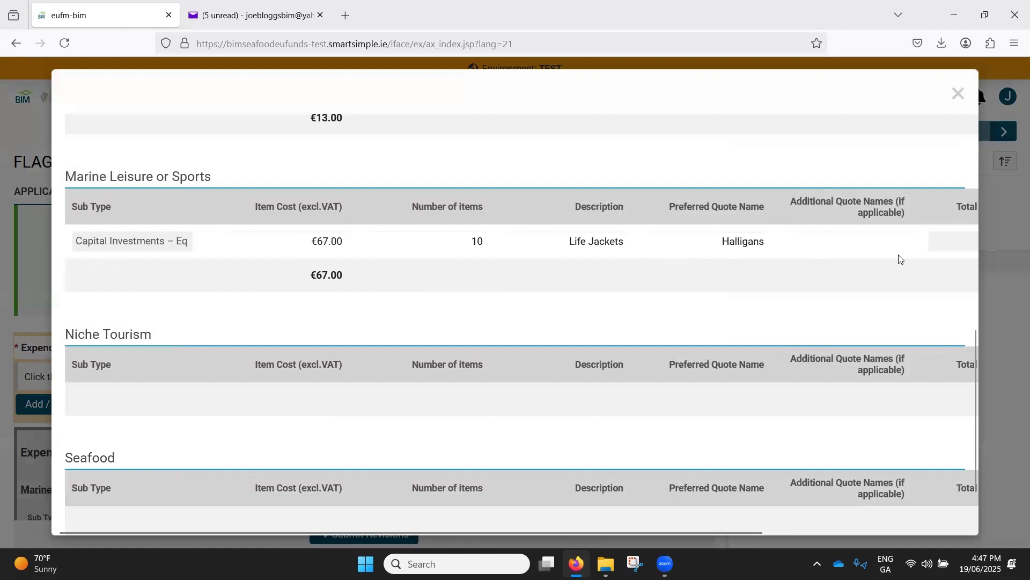
double_click(474, 241)
drag(292, 241, 665, 247)
double_click(623, 241)
double_click(745, 243)
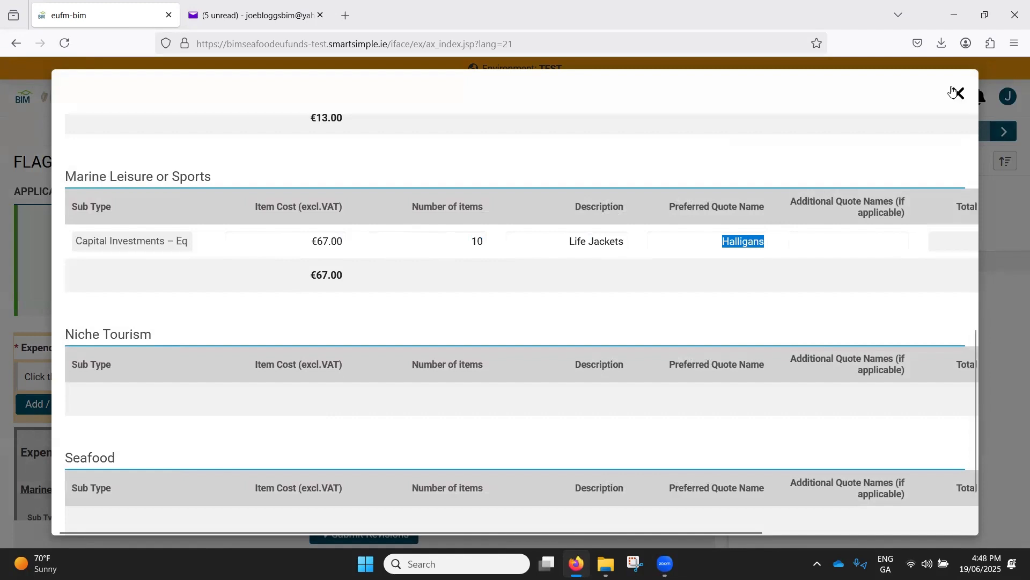
click(959, 94)
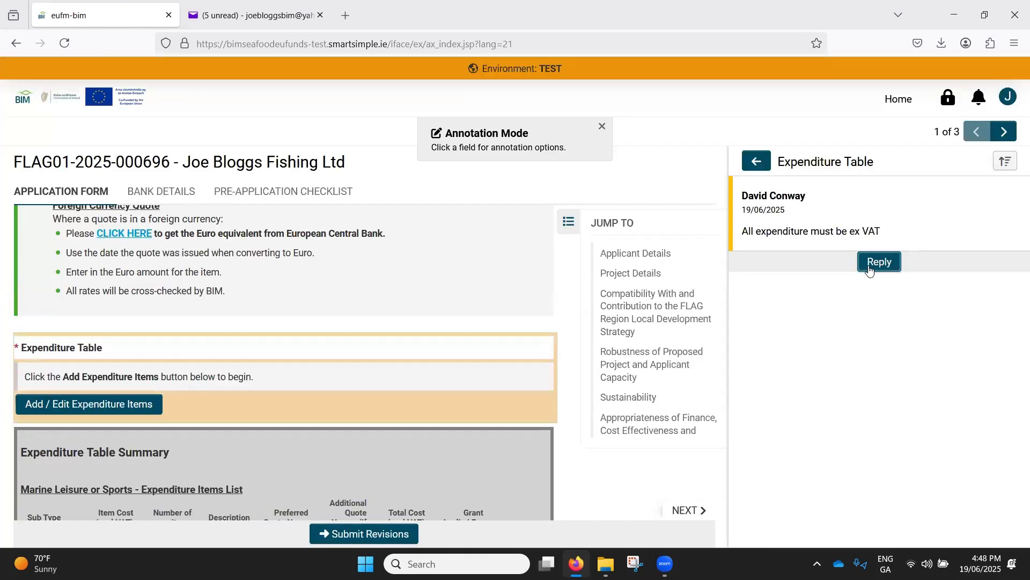
- Start a reply to the Expenditure Table annotation and open its expenditure items for editing
click(891, 266)
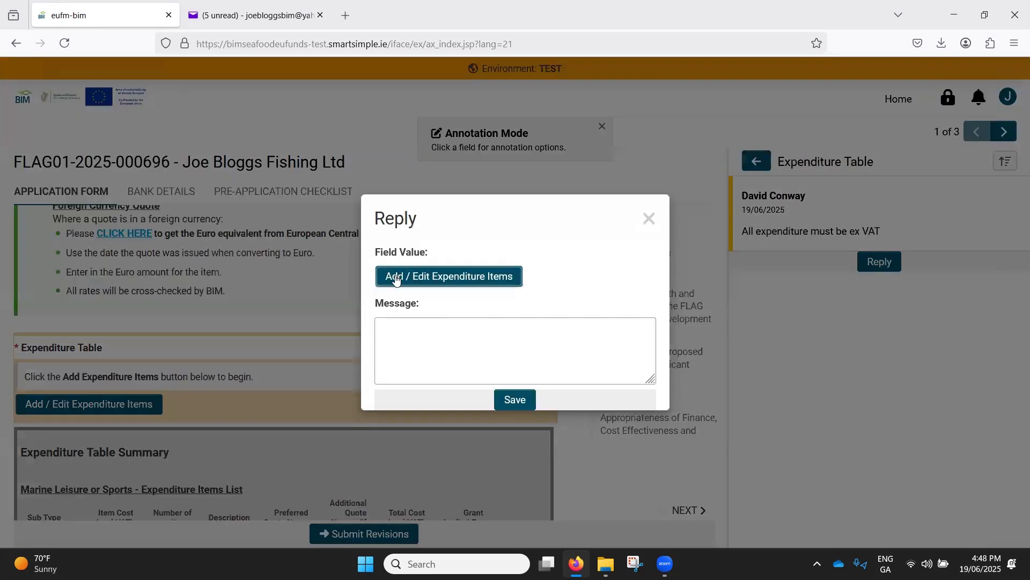
click(454, 277)
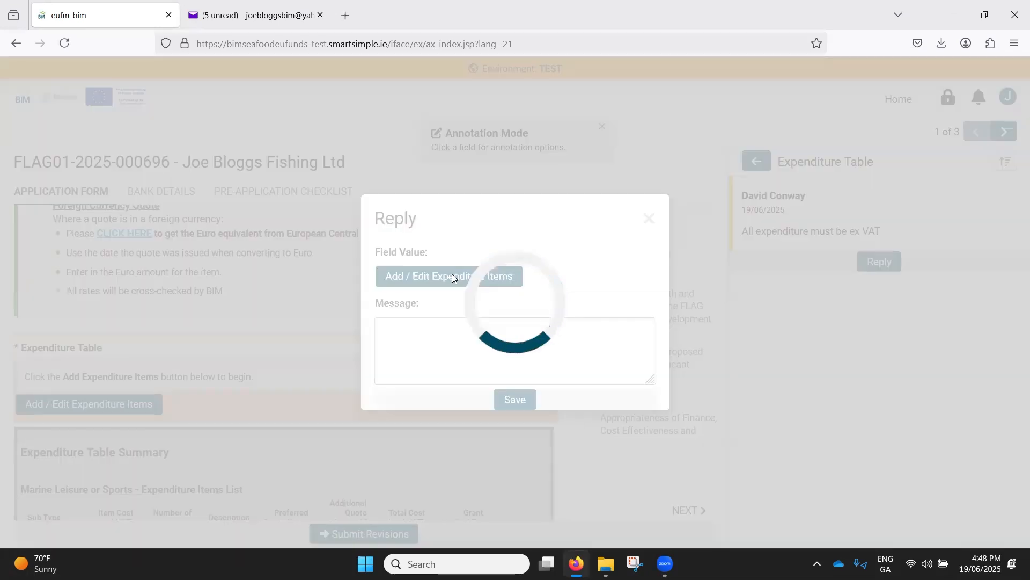
scroll(449, 276, down, 6)
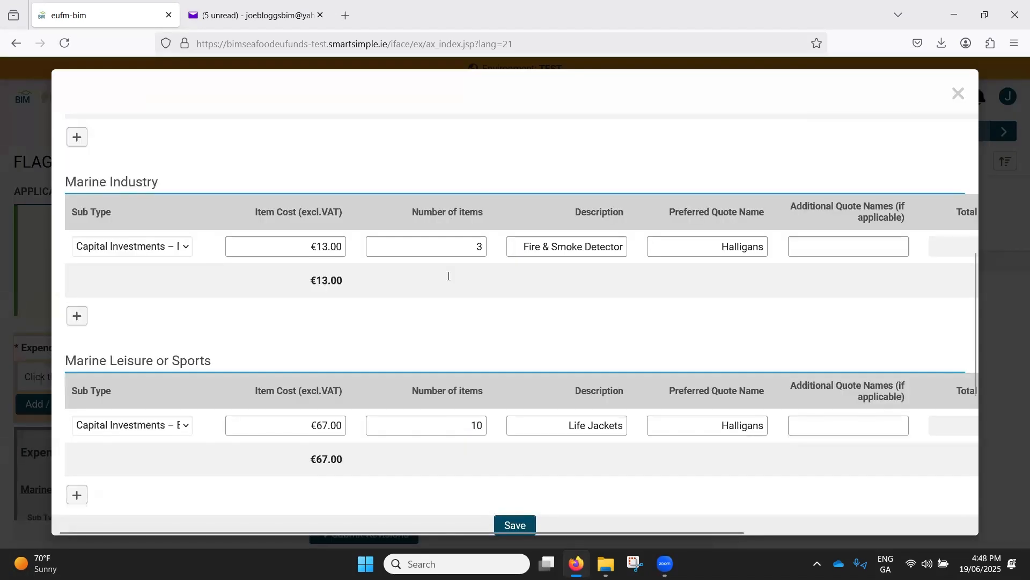
click(293, 255)
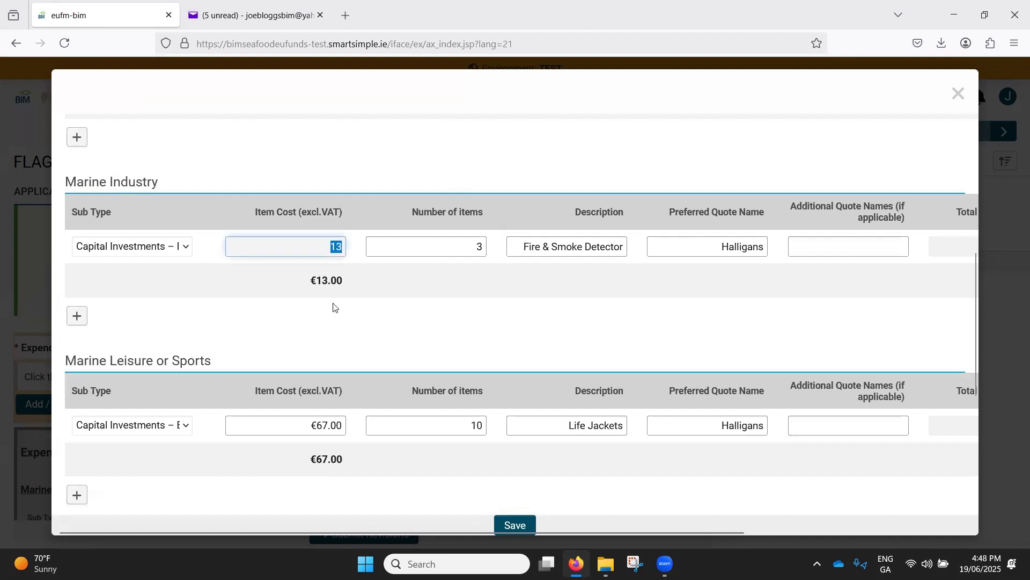
click(480, 247)
text(3)
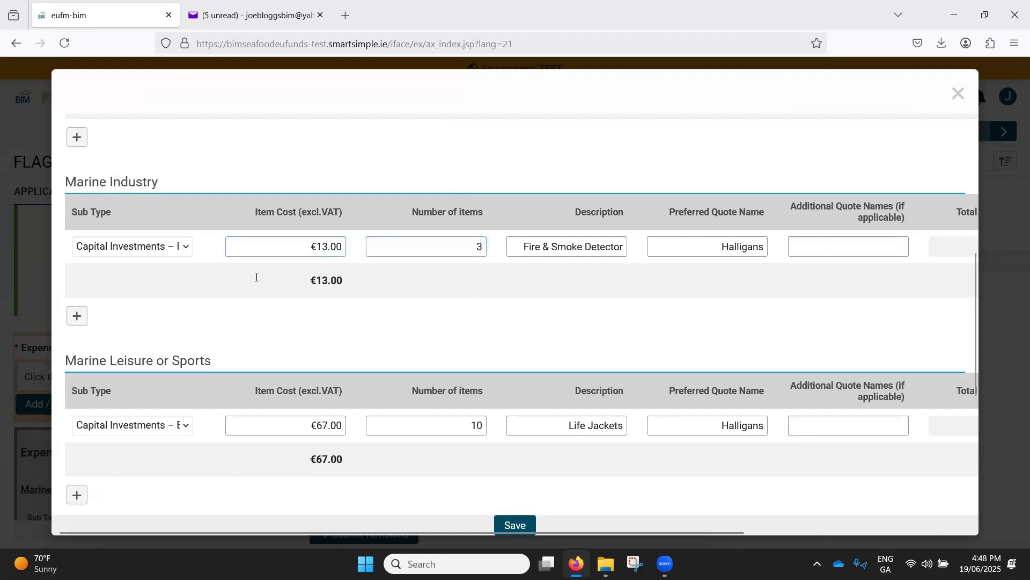
click(959, 93)
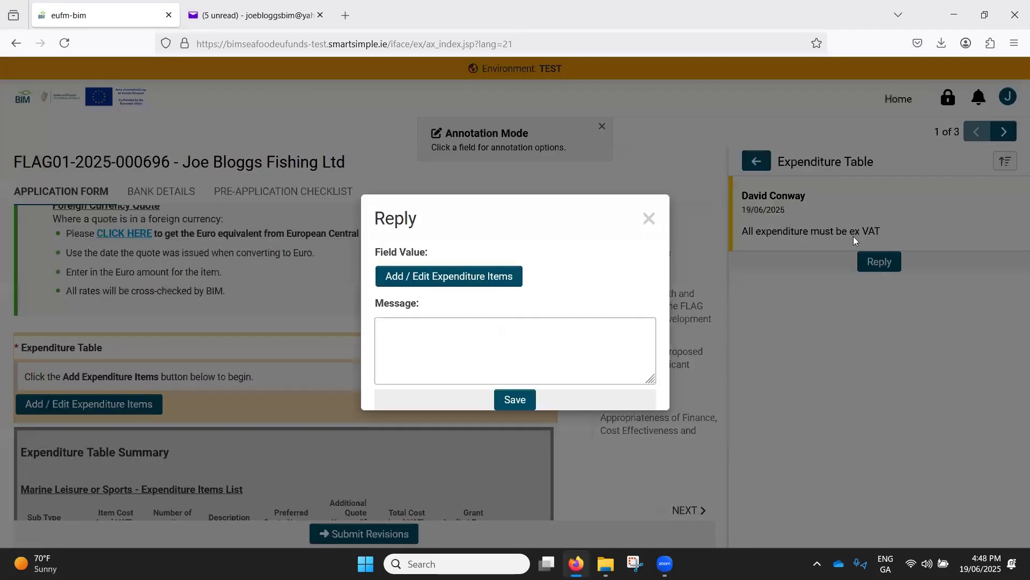
click(478, 275)
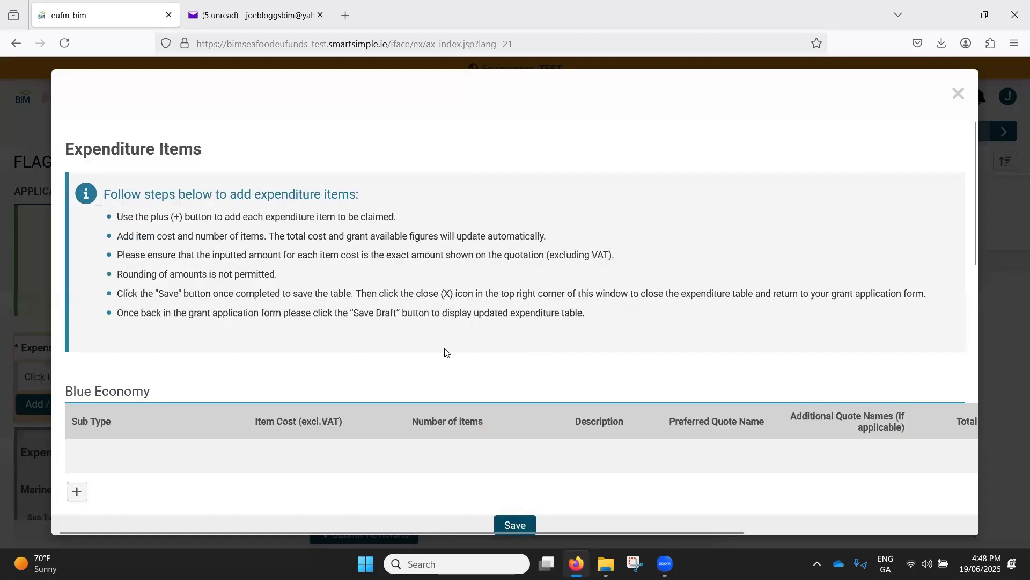
- Switch to File Explorer and open Halligans Quote.pdf from the Quote folder inside Test Files
scroll(467, 346, down, 5)
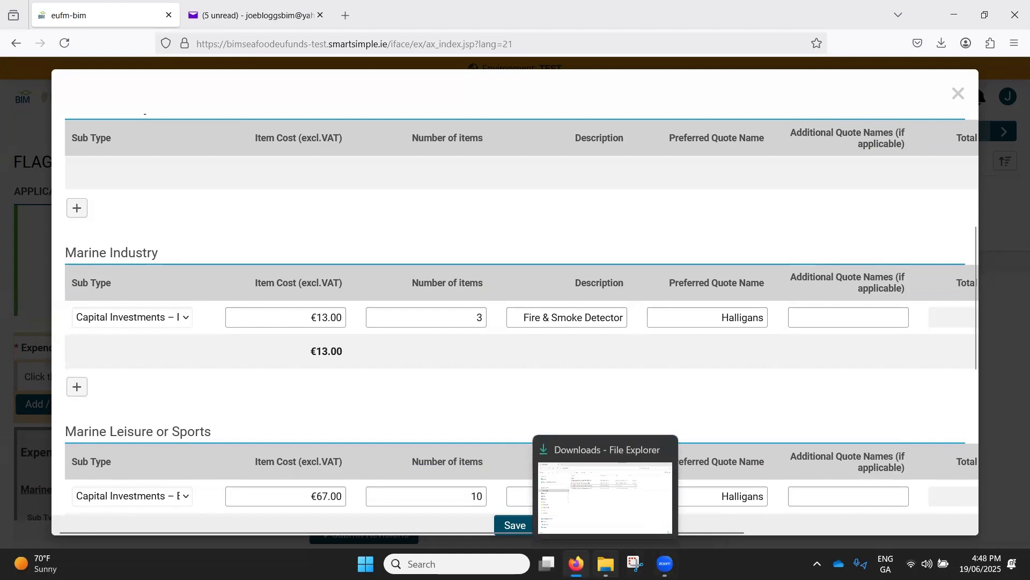
click(606, 564)
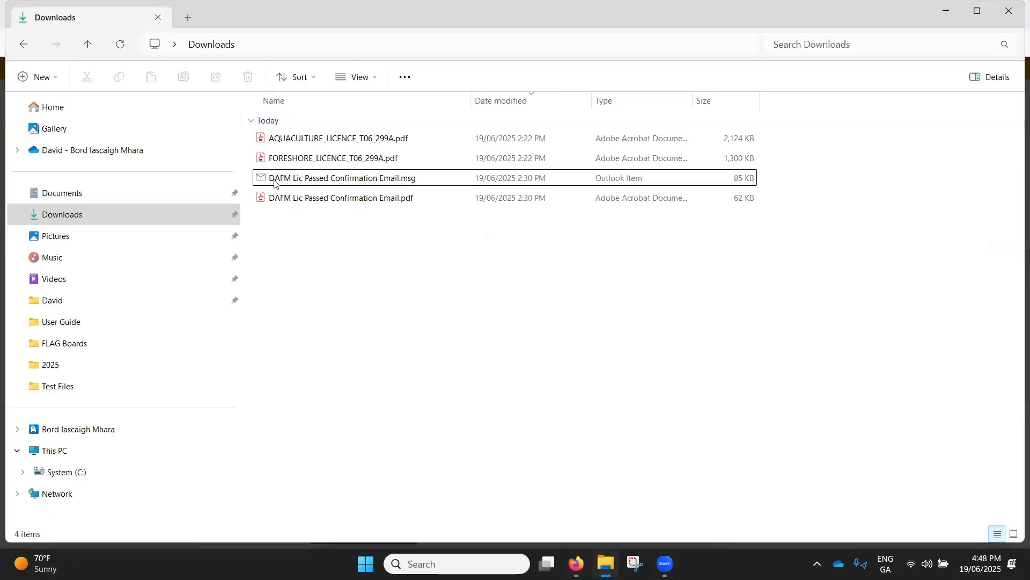
click(64, 198)
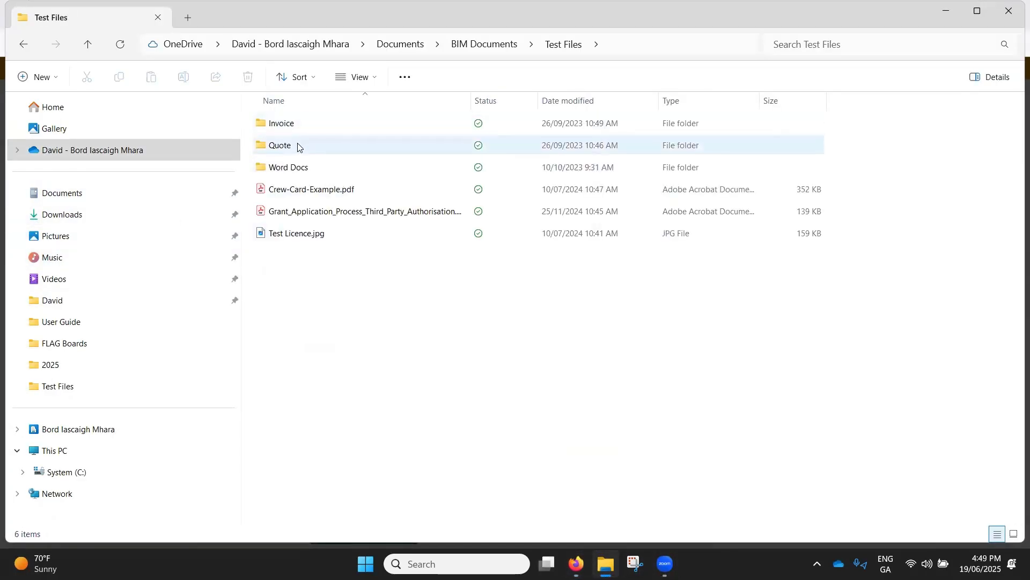
double_click(298, 148)
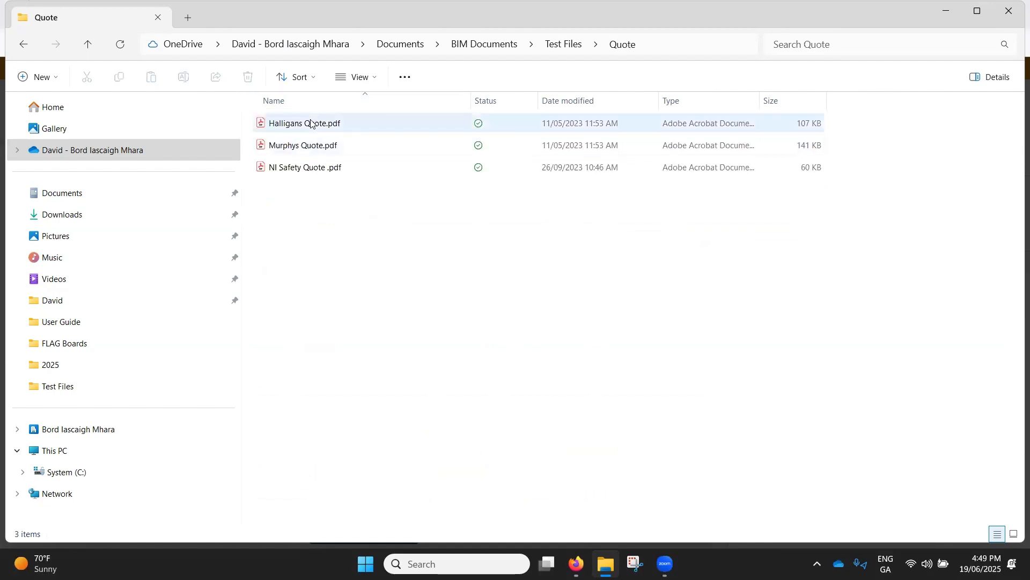
click(304, 126)
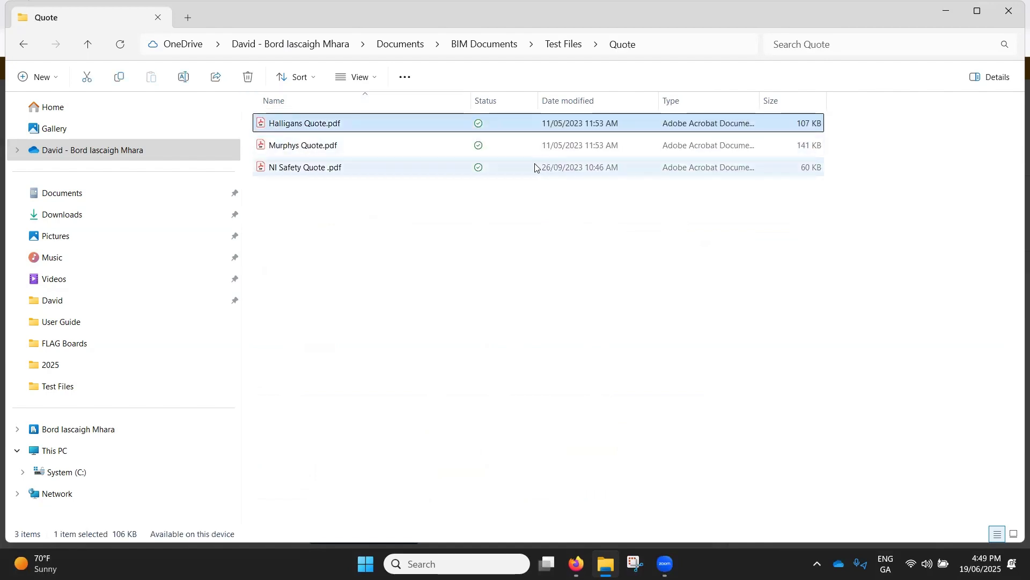
key(Return)
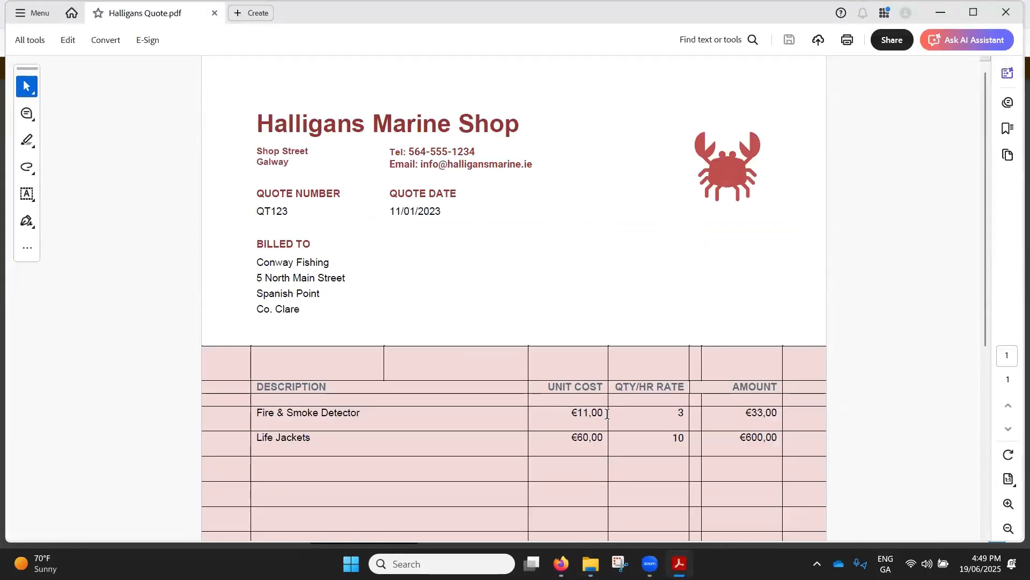
- Check the unit costs, subtotal and VAT on the Halligans quote, and return to the expenditure items in the browser
scroll(607, 414, down, 4)
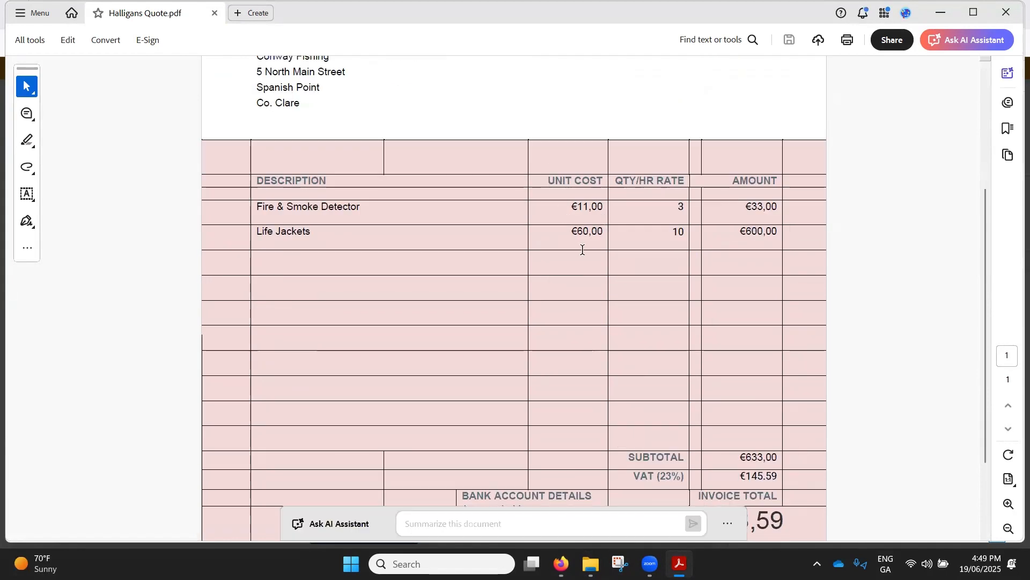
scroll(705, 406, down, 2)
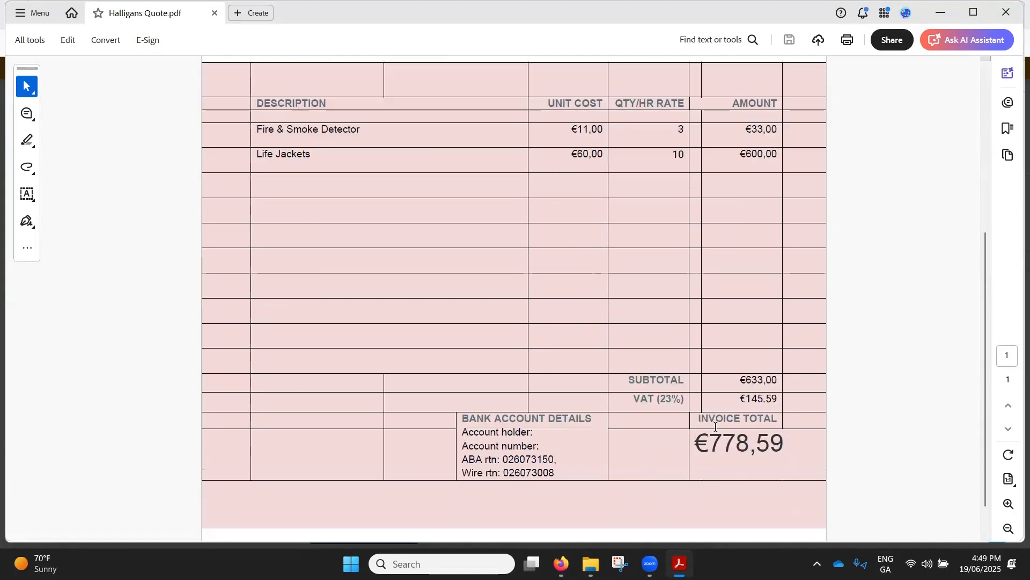
scroll(715, 427, up, 2)
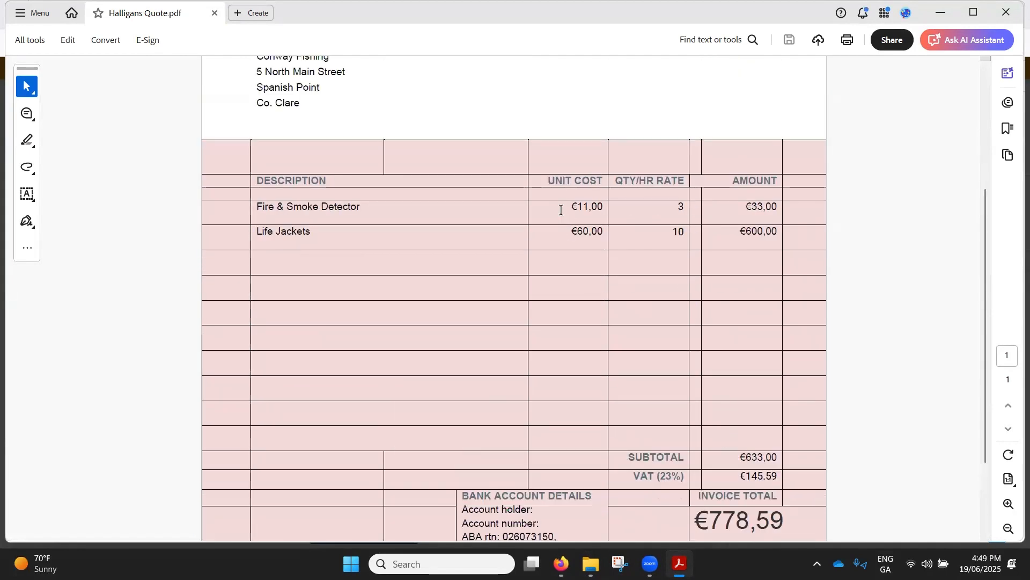
click(940, 13)
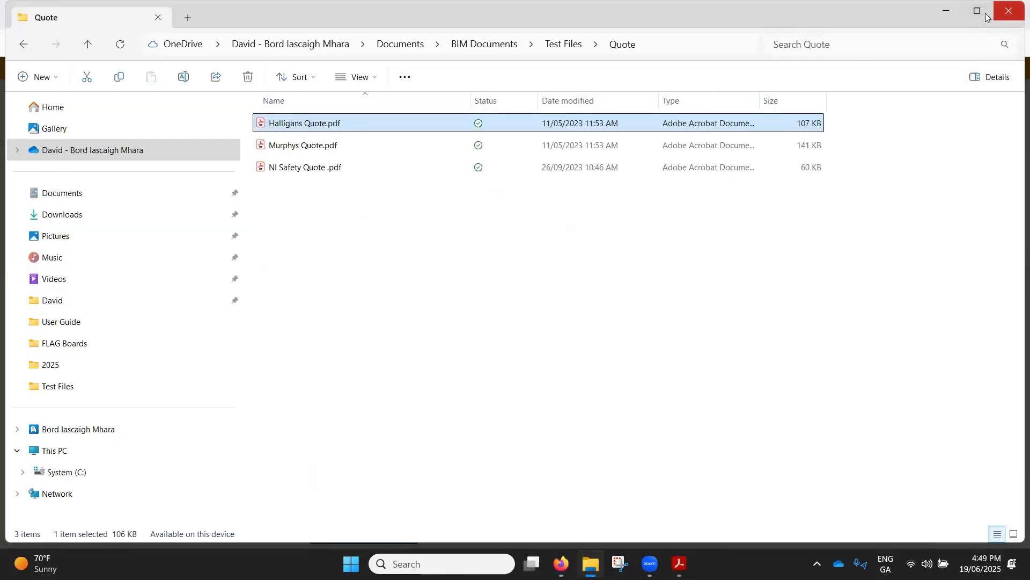
click(950, 8)
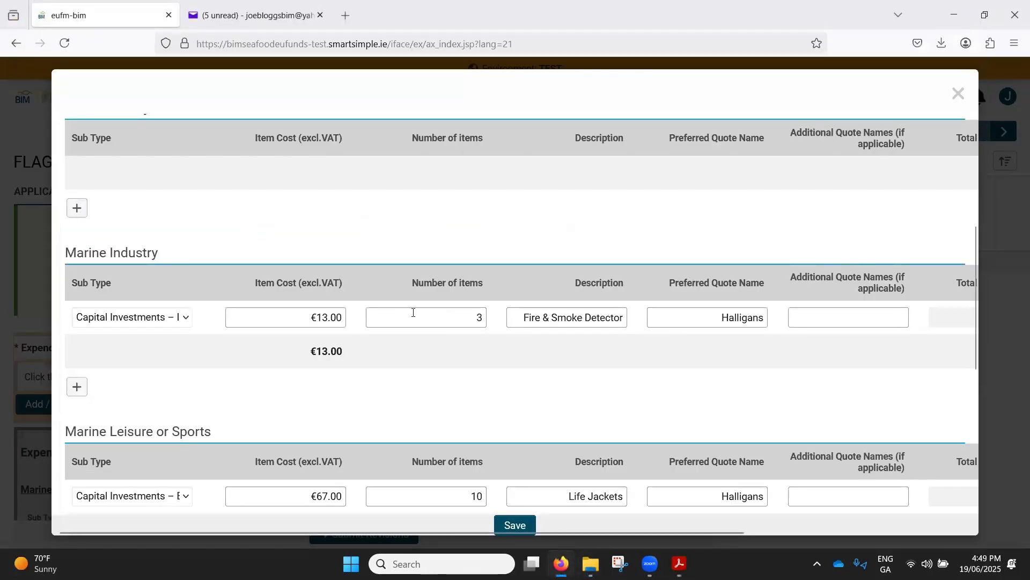
- Set the Marine Industry Fire & Smoke Detector item cost excluding VAT to €11.00
double_click(333, 317)
text(11)
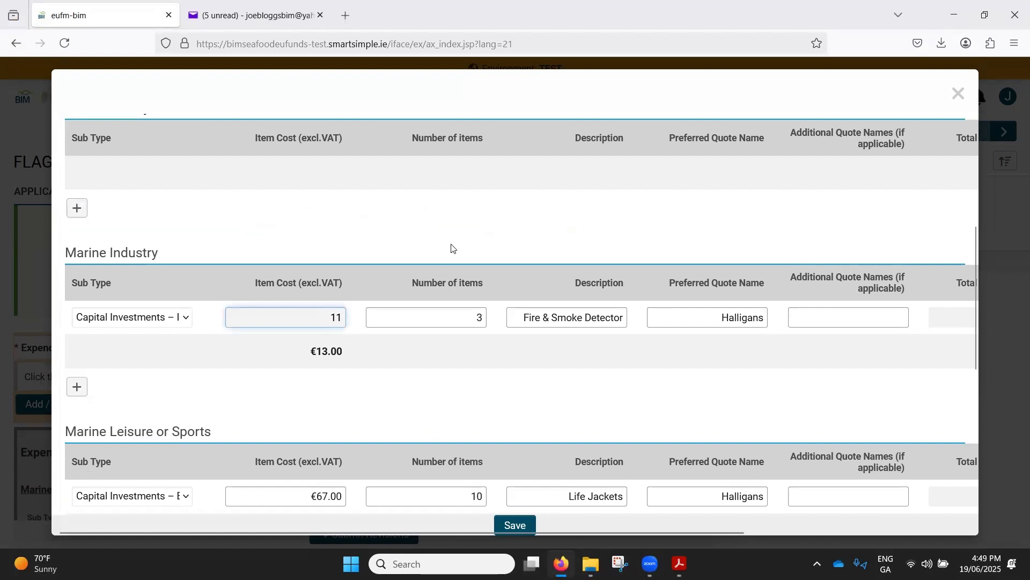
click(453, 249)
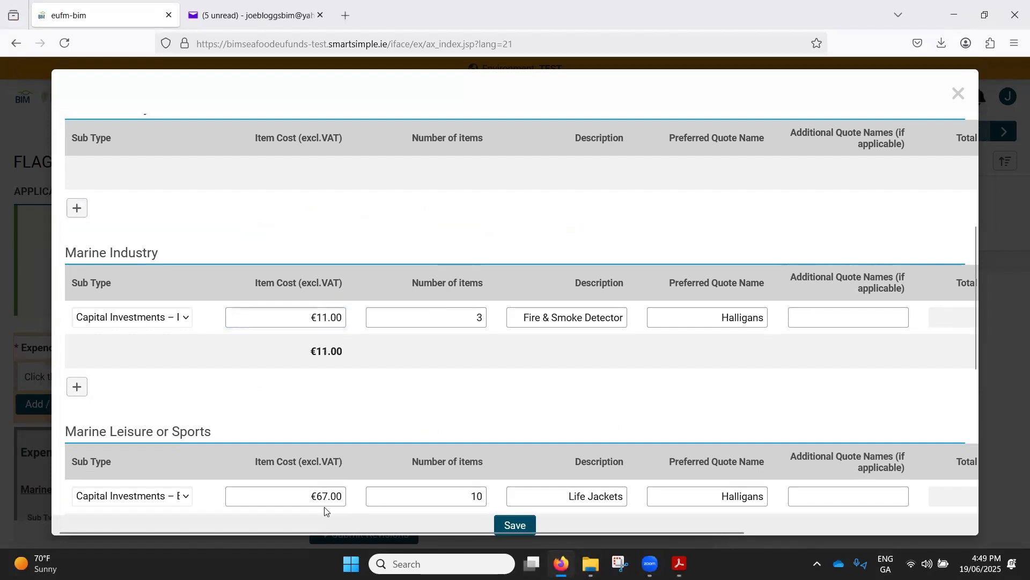
- Recheck the Halligans quote and set the Marine Leisure or Sports Life Jackets item cost excluding VAT to €60.00
double_click(328, 497)
click(679, 563)
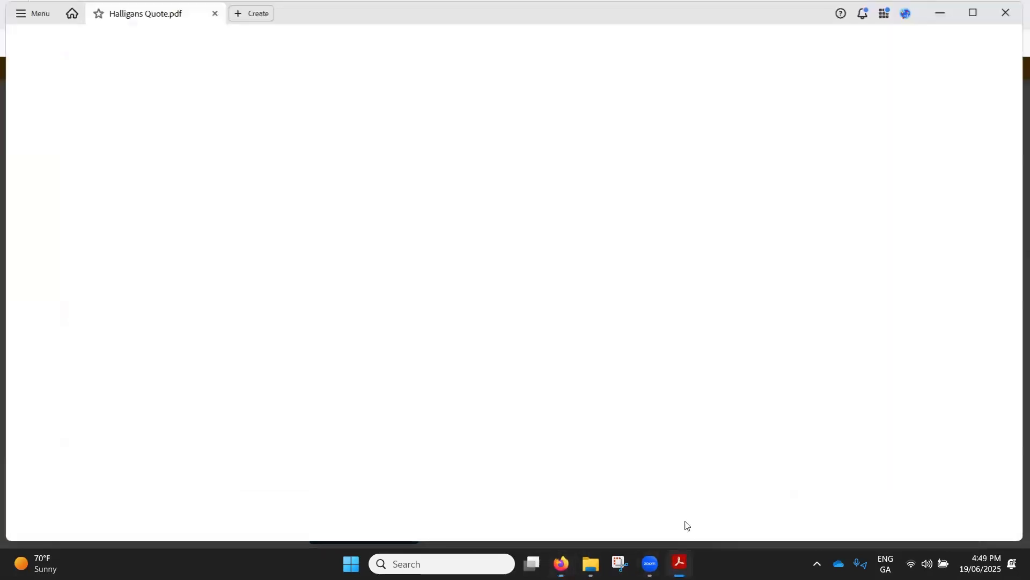
click(943, 12)
text(60)
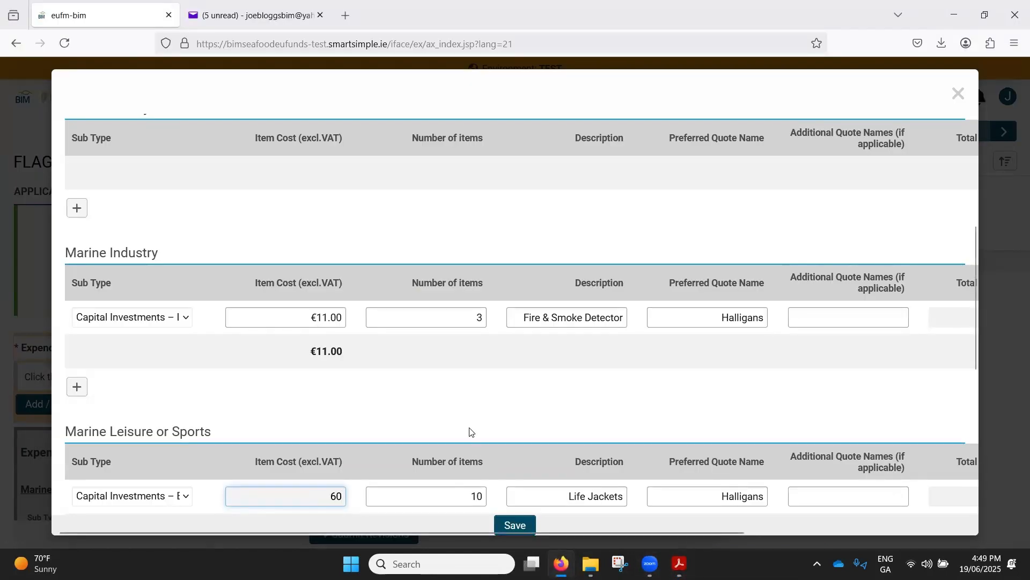
click(427, 451)
- Save the revised expenditure items and close their editor to return to the annotation reply
scroll(537, 499, down, 3)
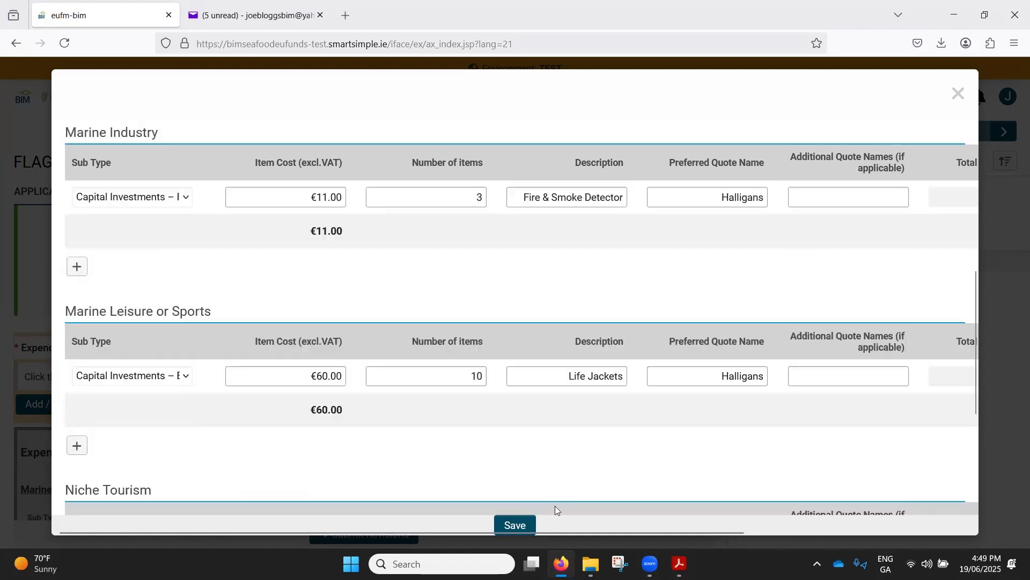
click(517, 525)
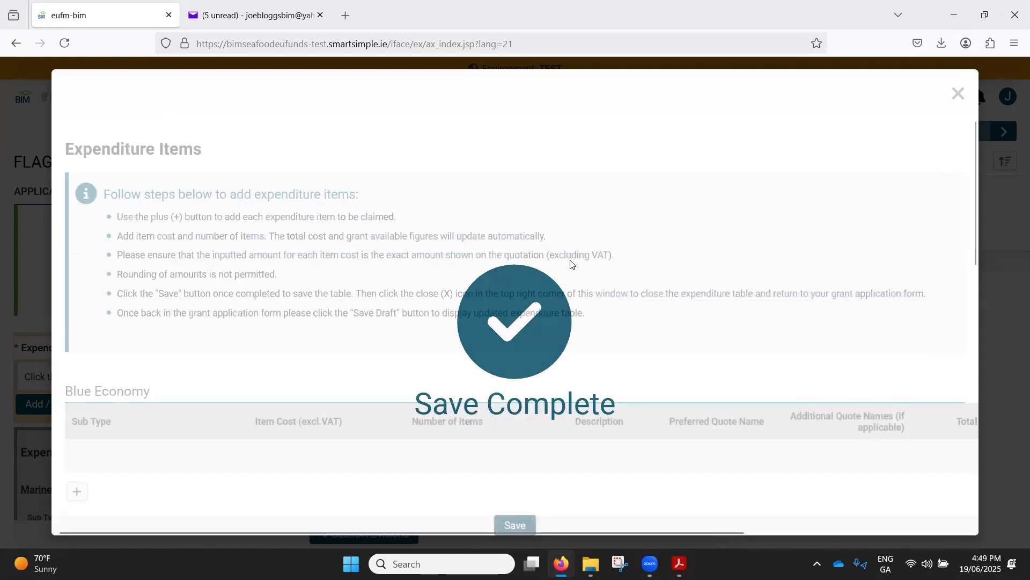
click(958, 95)
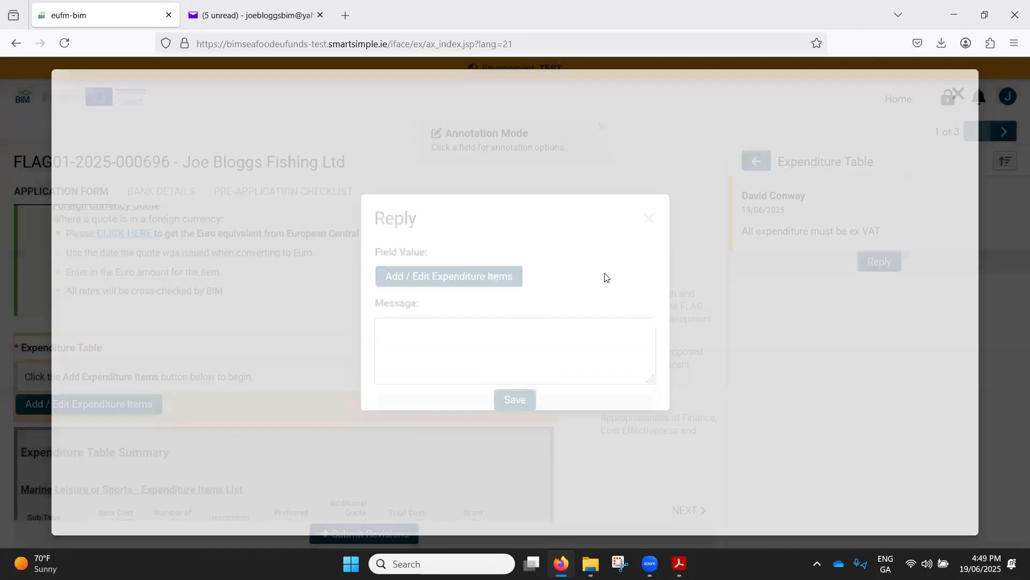
- Add the message "new figures provided" to the Expenditure Table reply and save it
click(558, 353)
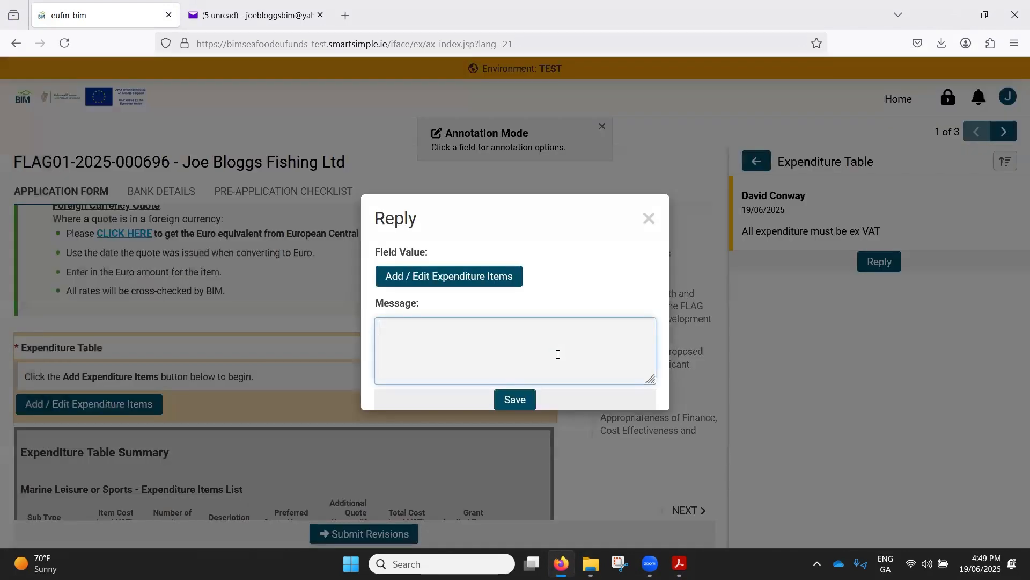
text(new figures provided)
click(513, 400)
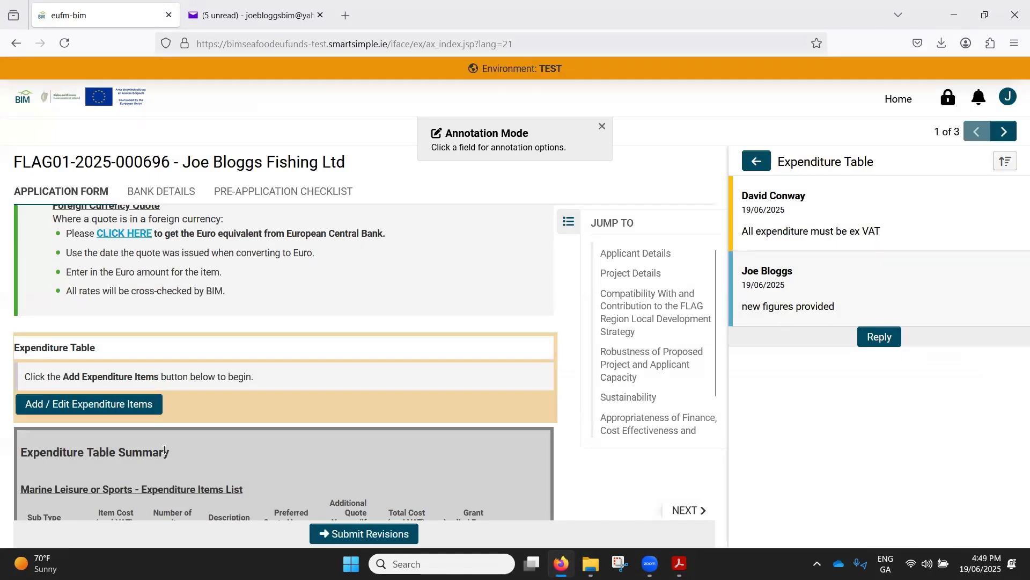
- Compare the item costs in the Expenditure Table Summary with those in the saved read-only expenditure items
scroll(164, 450, down, 3)
scroll(230, 381, down, 1)
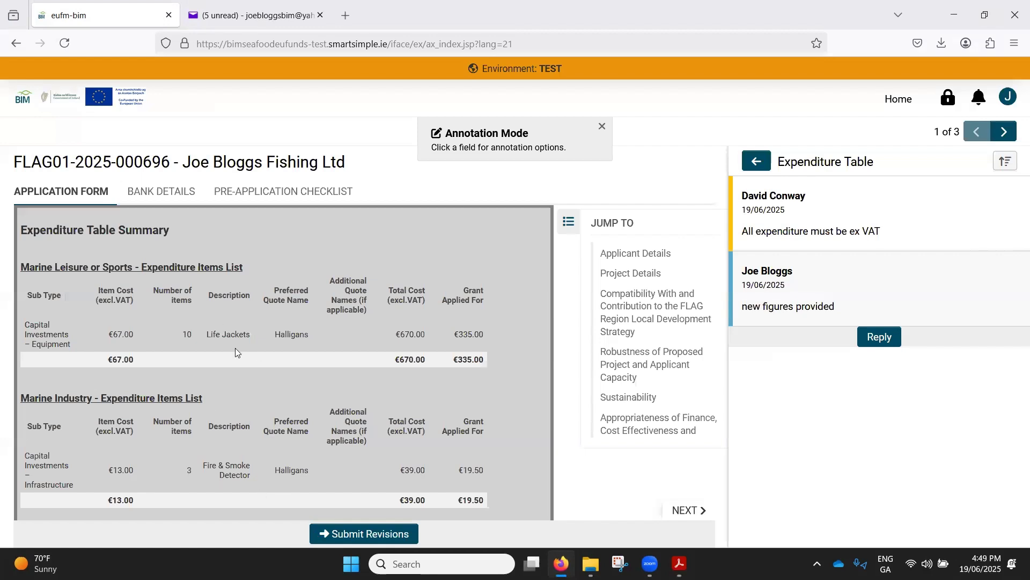
scroll(70, 356, up, 2)
click(97, 330)
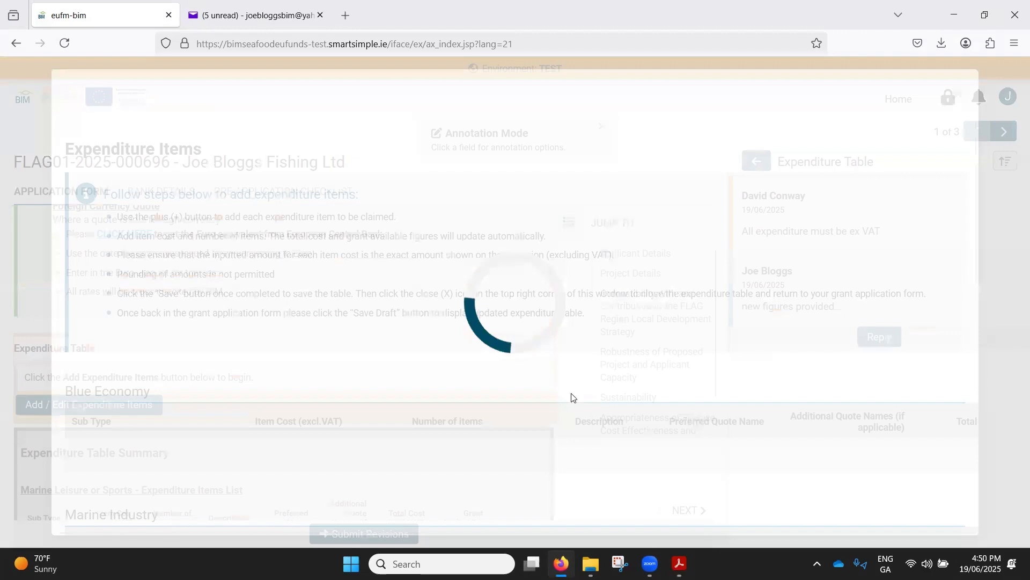
scroll(571, 414, down, 8)
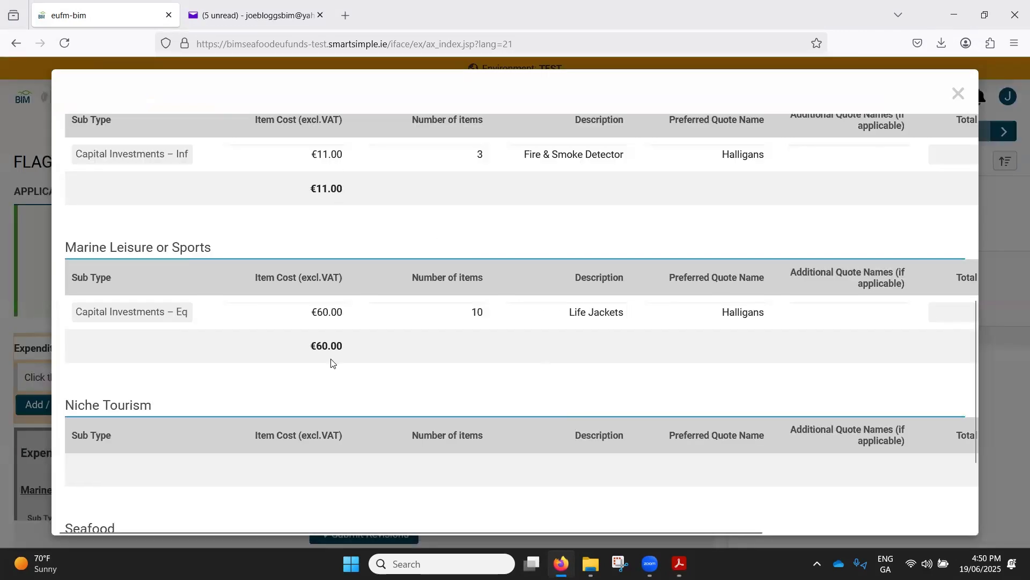
click(959, 94)
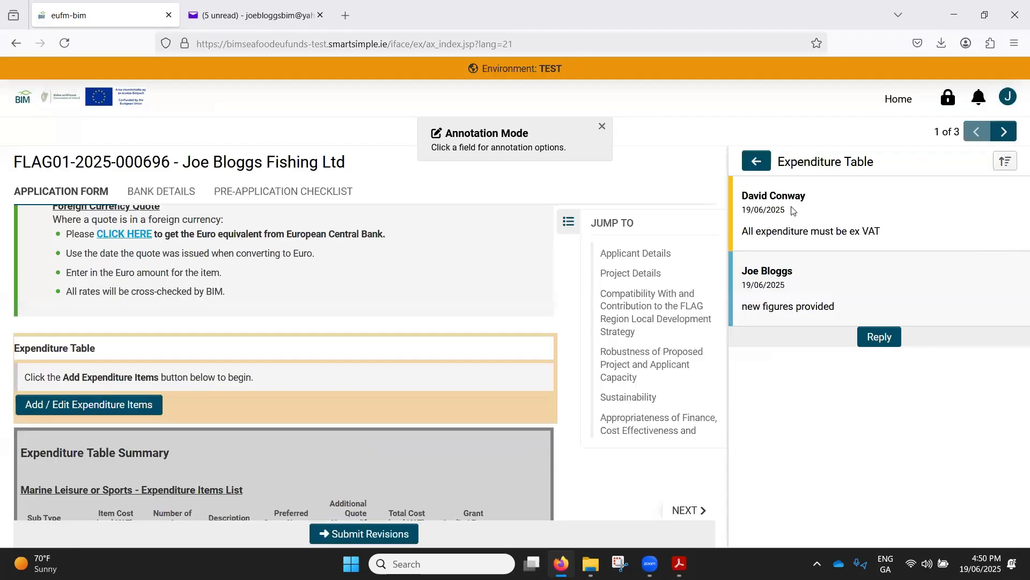
- Start a reply to the Quotes annotation and upload Murphys Quote.pdf and NI Safety Quote .pdf from the Quote folder
click(757, 160)
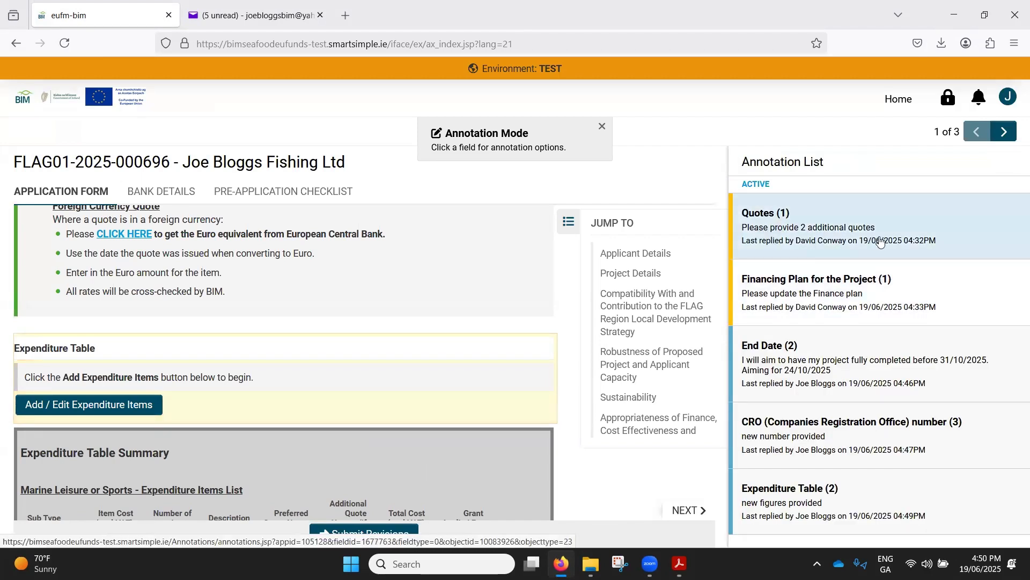
click(834, 237)
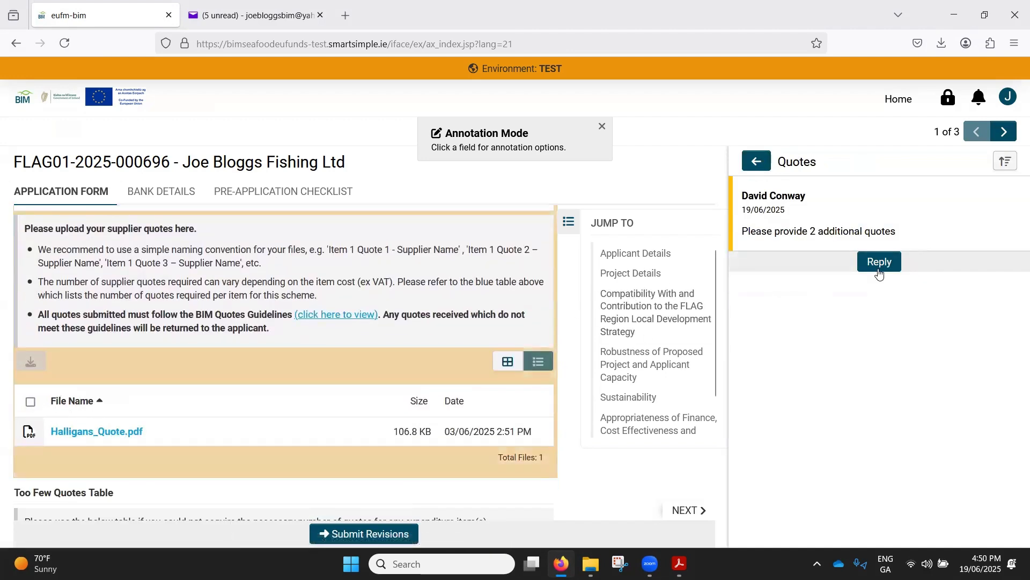
click(679, 312)
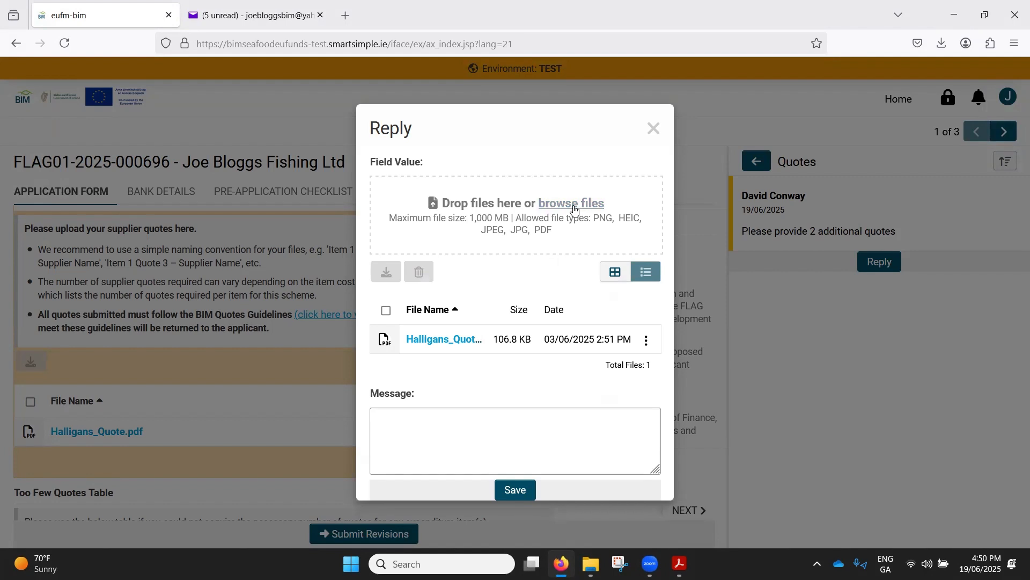
click(570, 209)
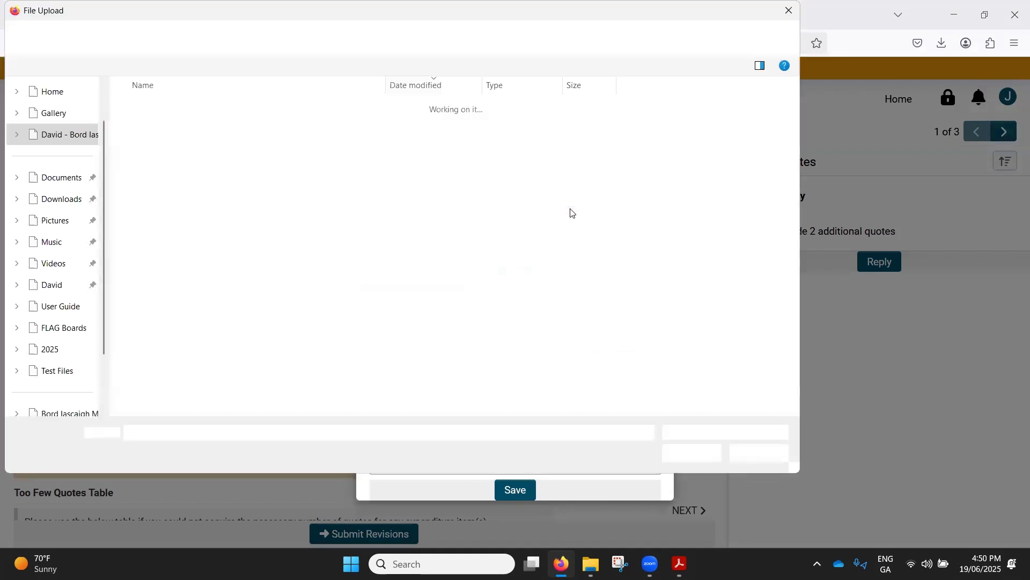
click(68, 132)
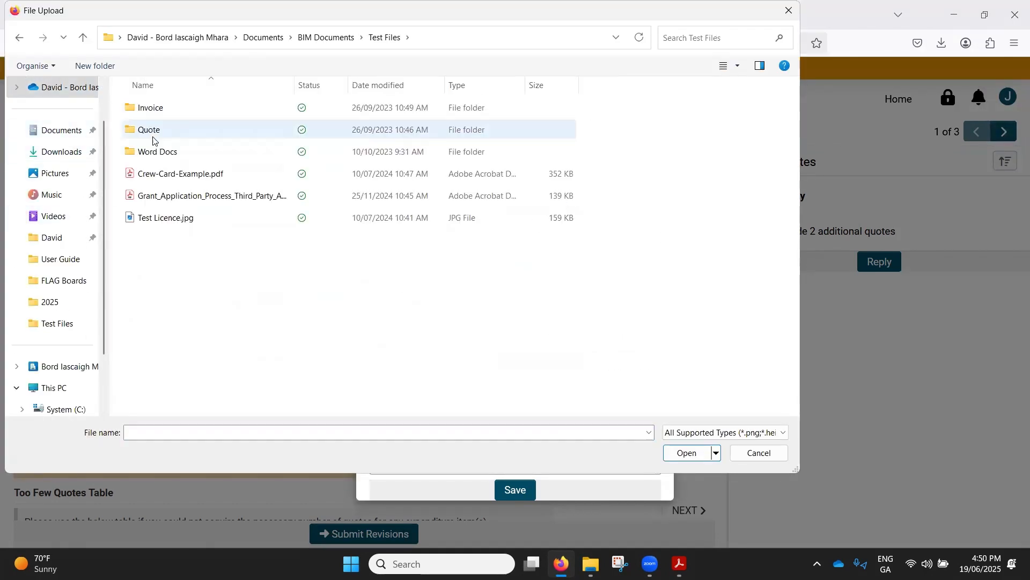
double_click(154, 132)
click(185, 129)
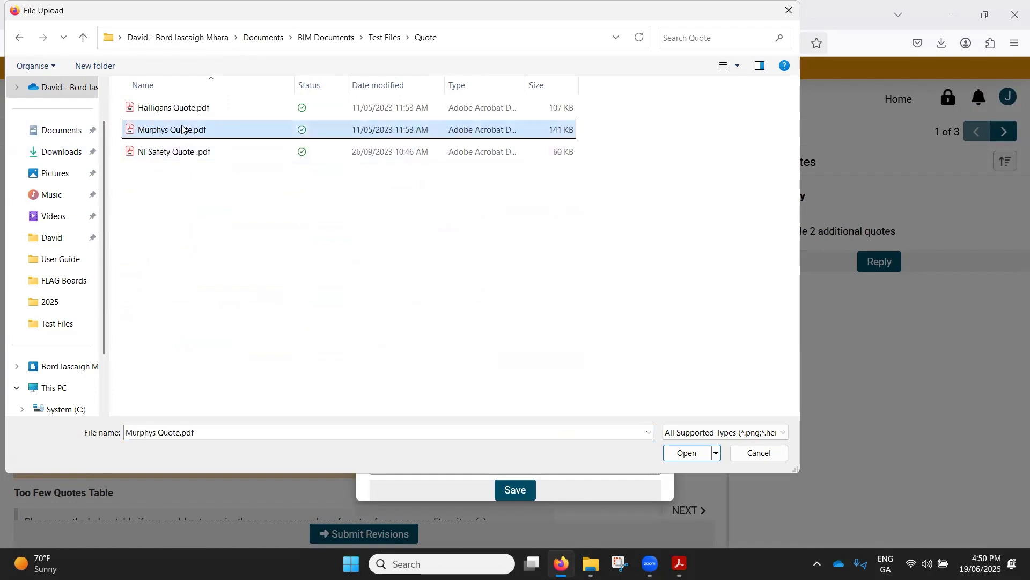
ctrl+click(181, 156)
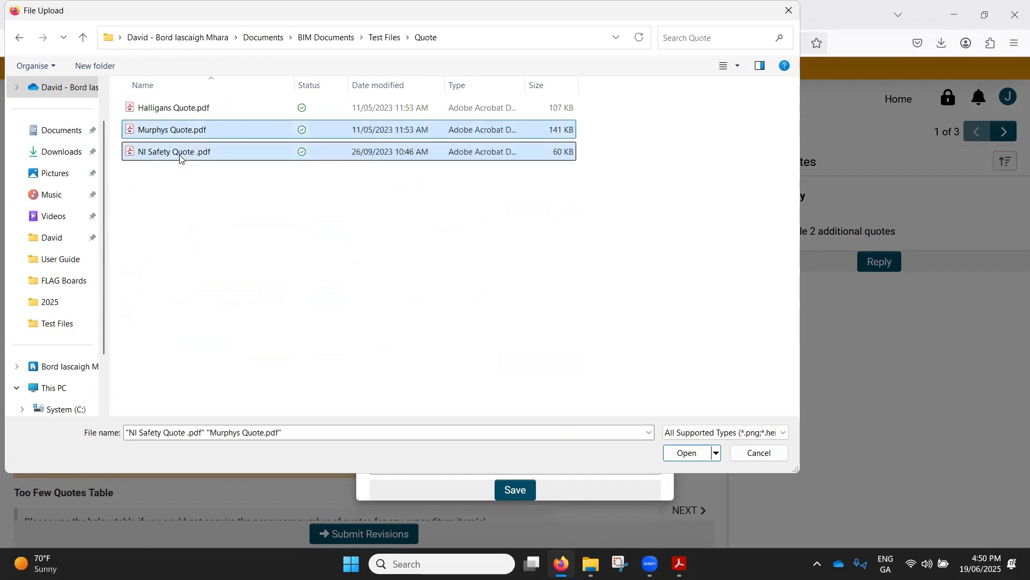
click(668, 456)
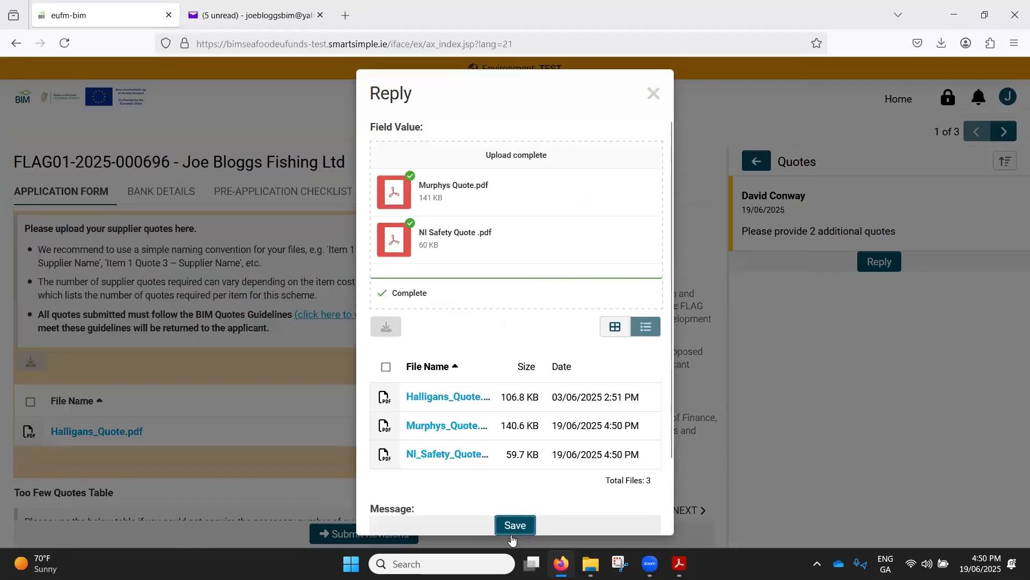
- Add the message "2 quotes provided. Murphys and NI Safety" to the Quotes reply, save it and check the uploaded files list
click(515, 525)
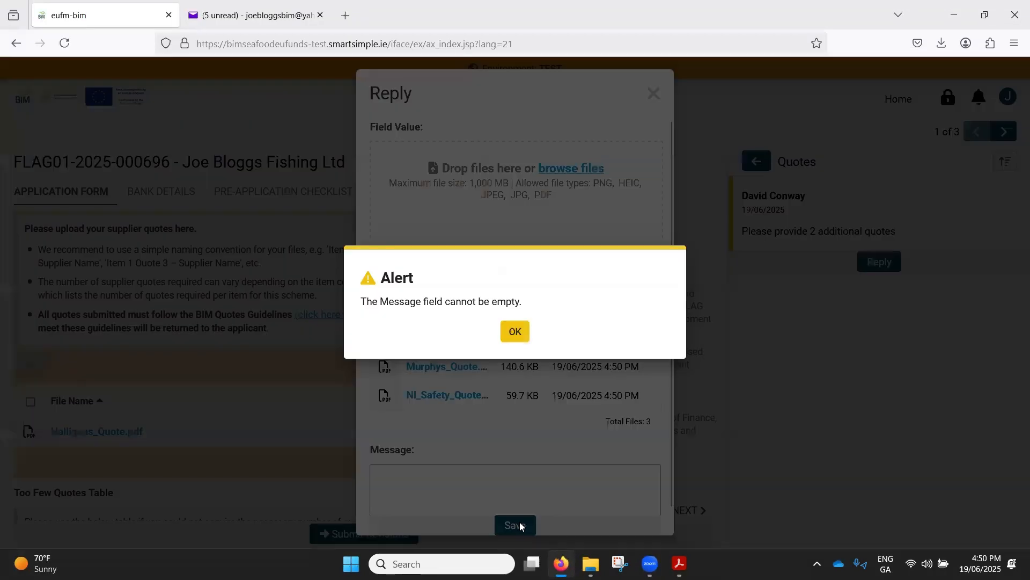
click(514, 331)
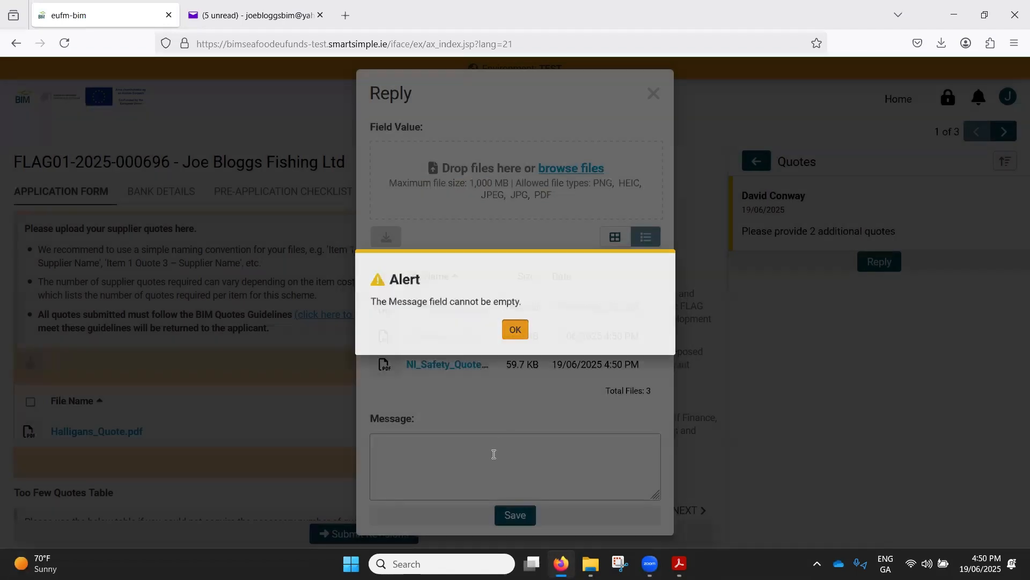
click(494, 454)
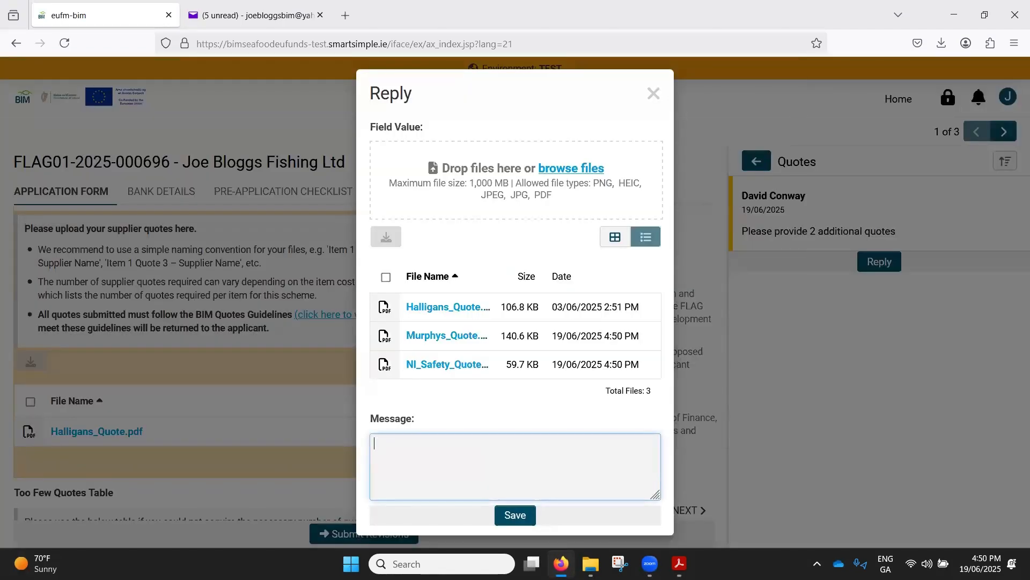
text(2 quotes provided. M)
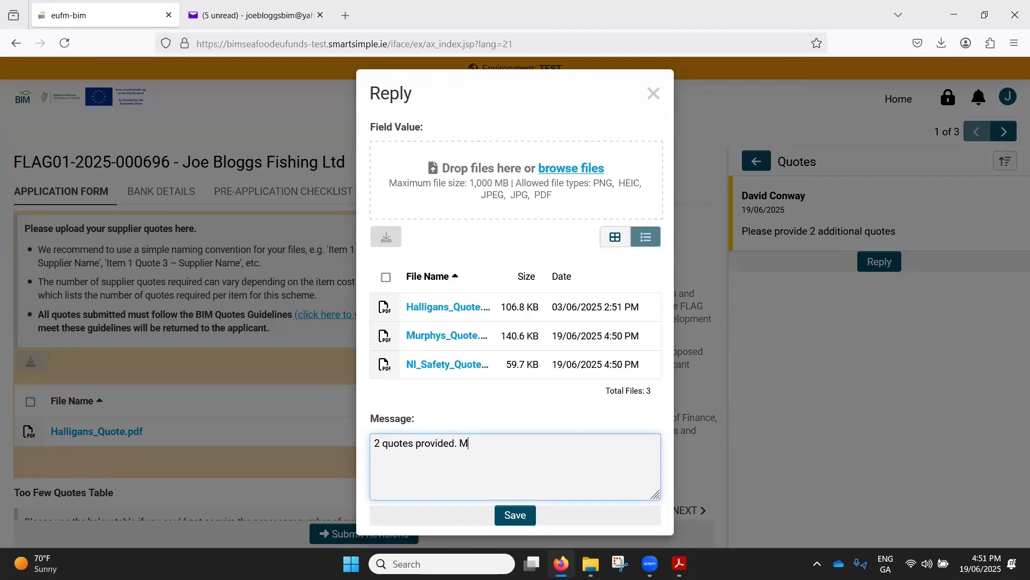
text(s and NI Safety)
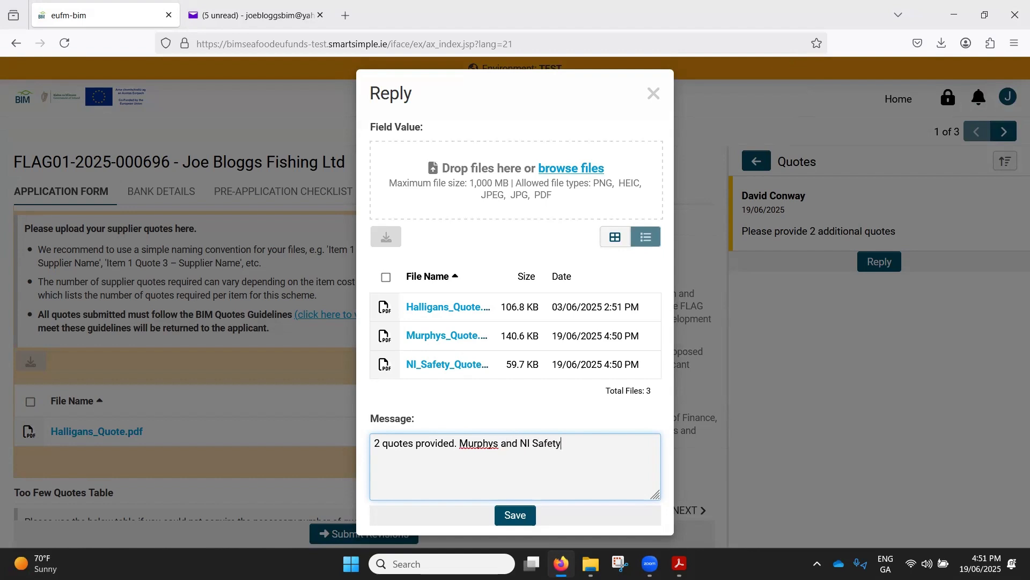
click(518, 516)
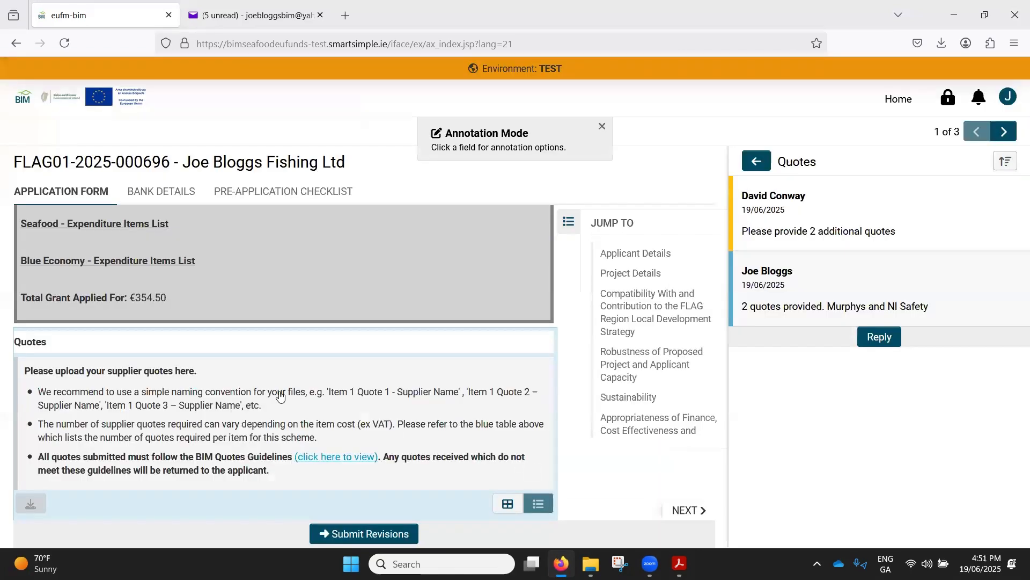
scroll(215, 414, down, 4)
scroll(214, 413, down, 2)
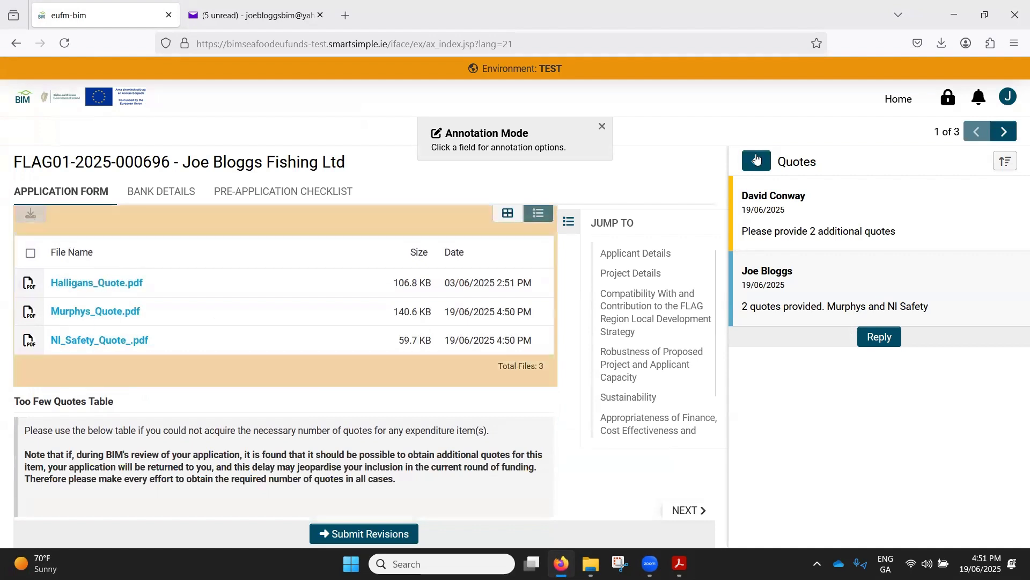
- Start another reply to the Expenditure Table annotation and open its expenditure items for editing
click(757, 172)
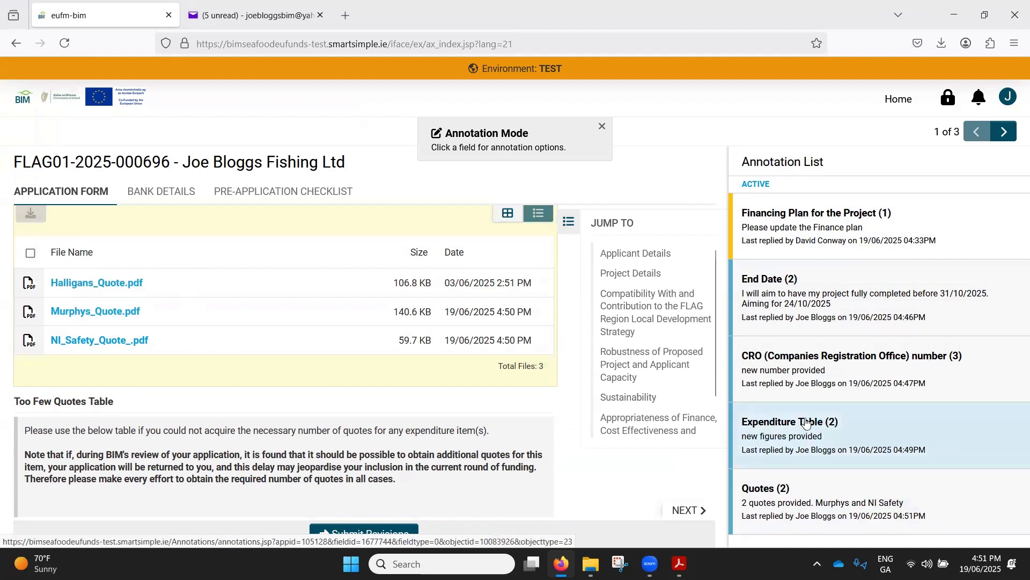
click(787, 433)
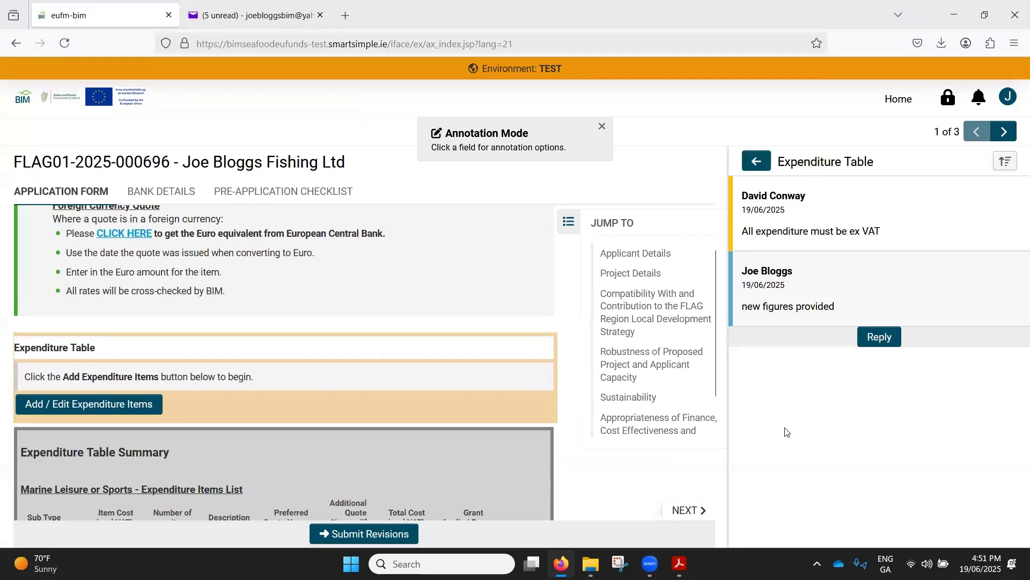
click(874, 337)
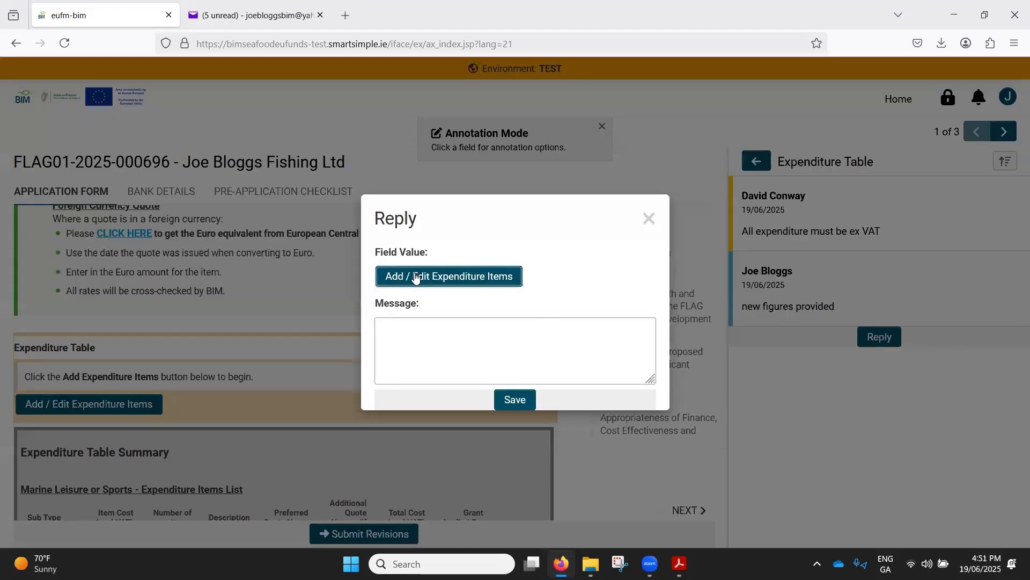
click(441, 285)
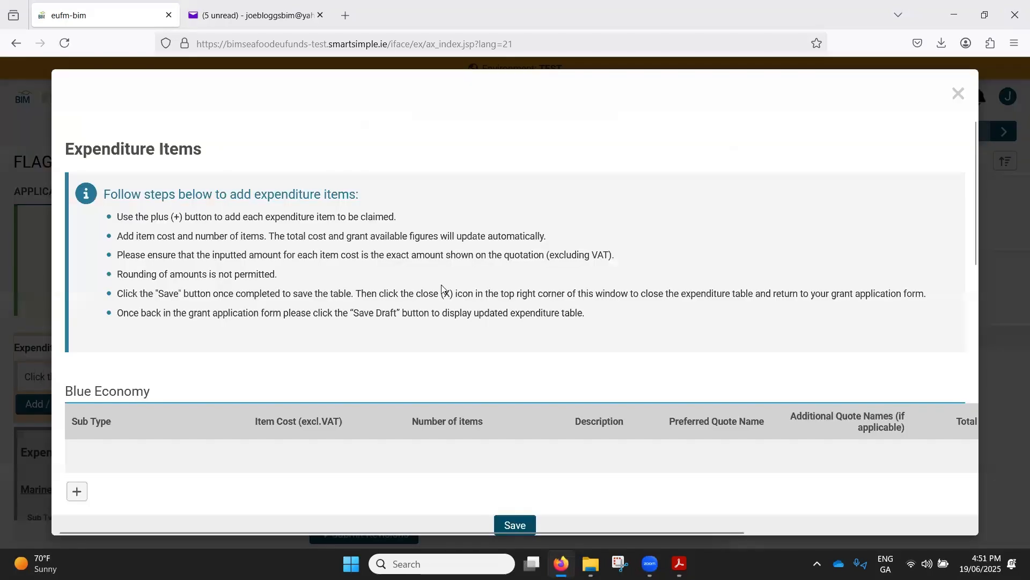
- Set the additional quote names of the Marine Industry Fire & Smoke Detector item to "Murphys, NI Safety"
scroll(484, 367, down, 6)
scroll(591, 349, up, 2)
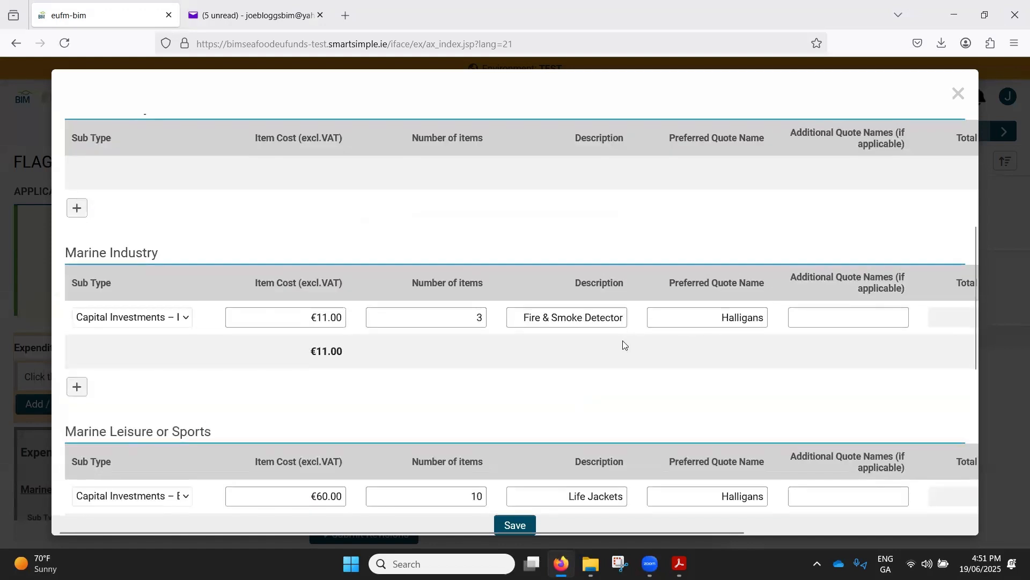
drag(783, 277, 922, 292)
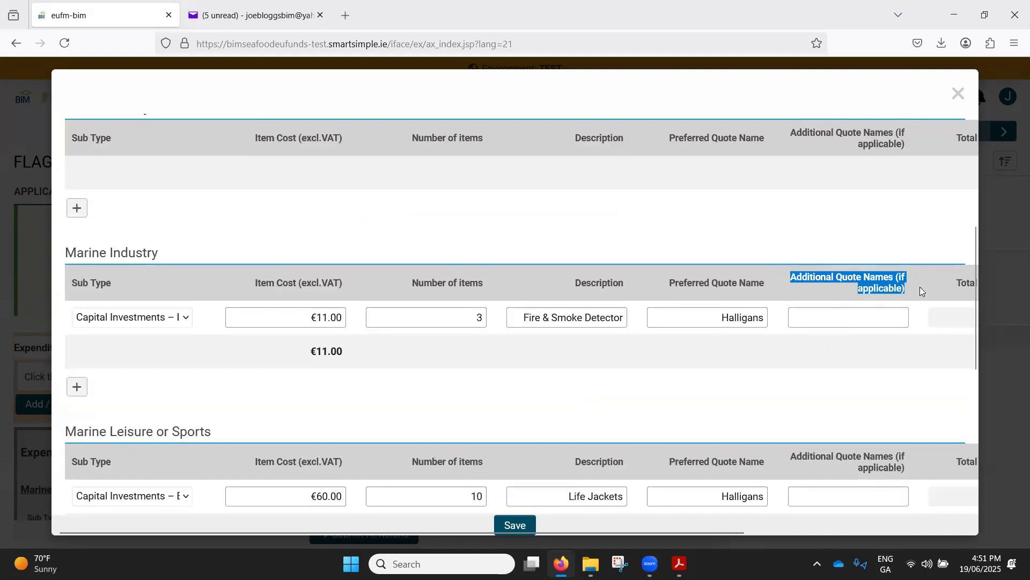
click(829, 323)
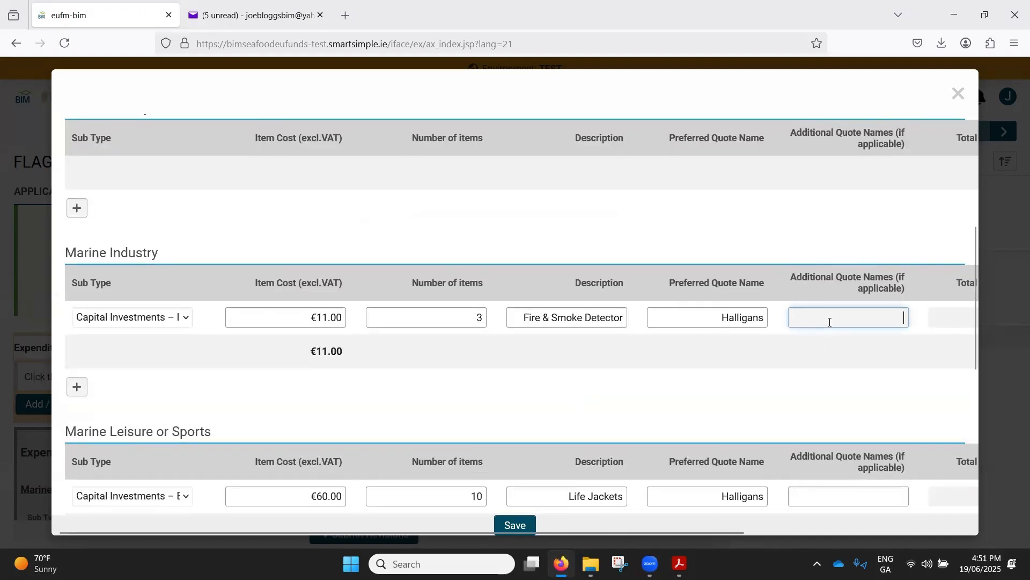
text(Mya)
key(BackSpace)
key(BackSpace)
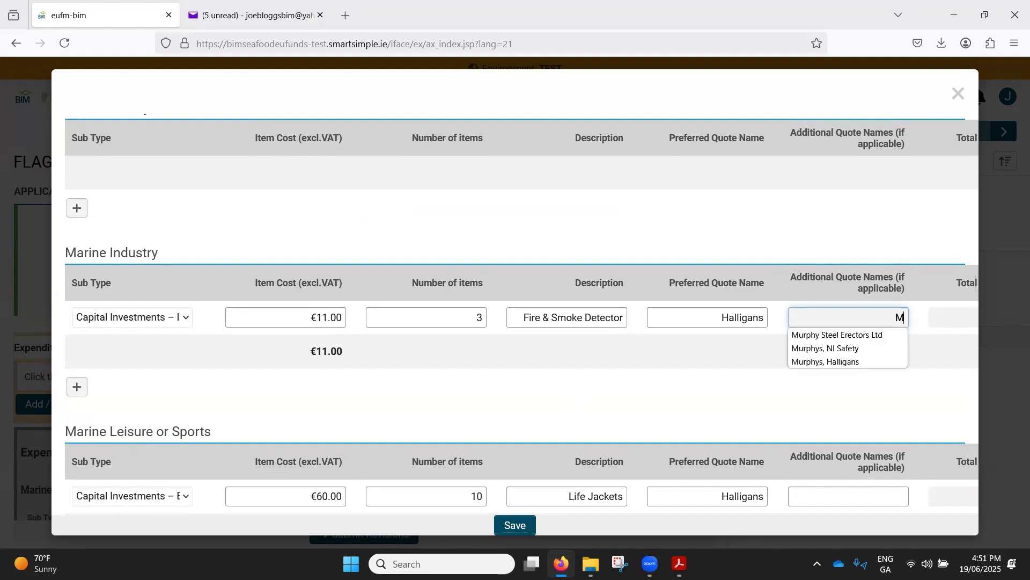
text(urphys)
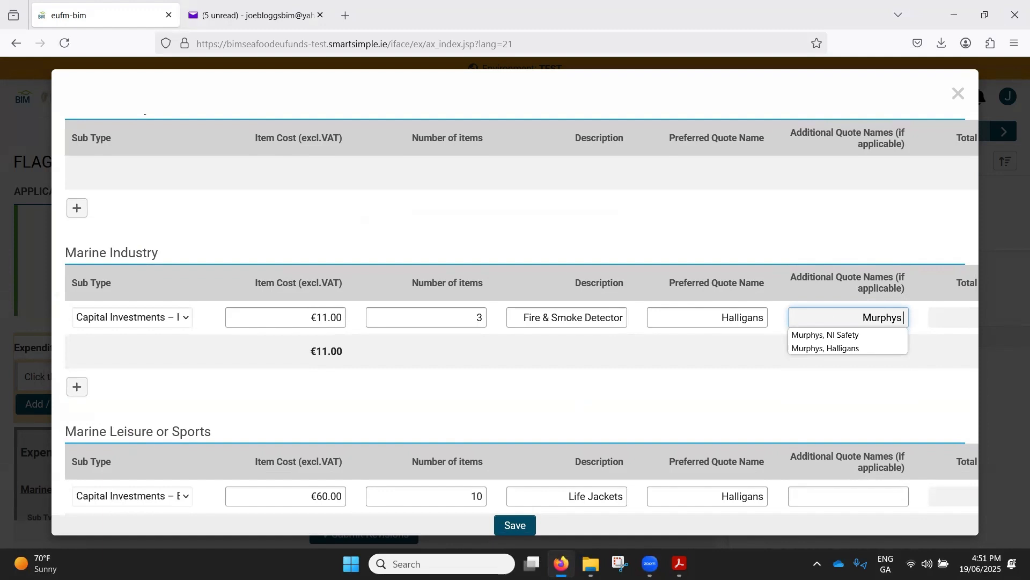
text(, NI)
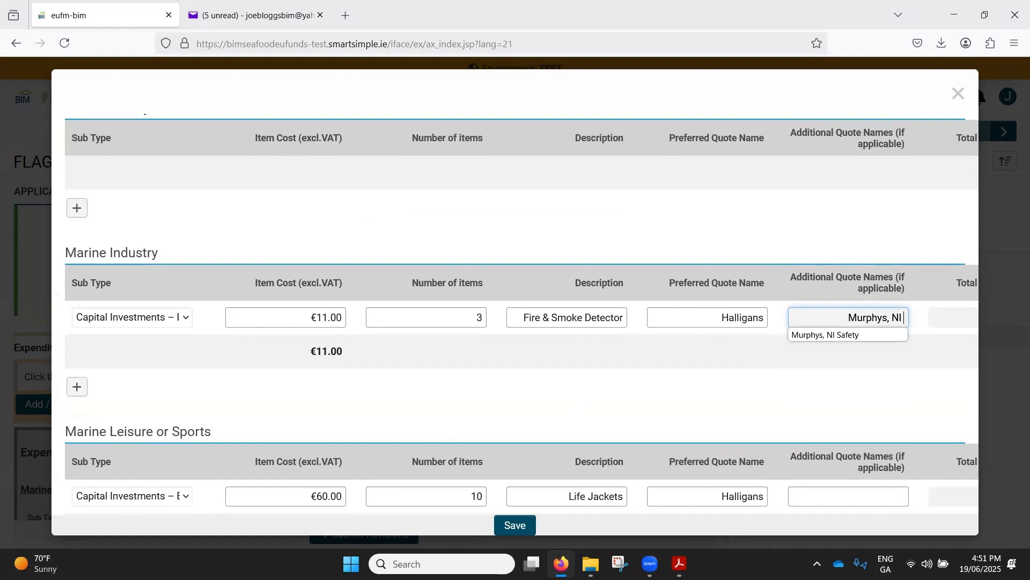
click(862, 337)
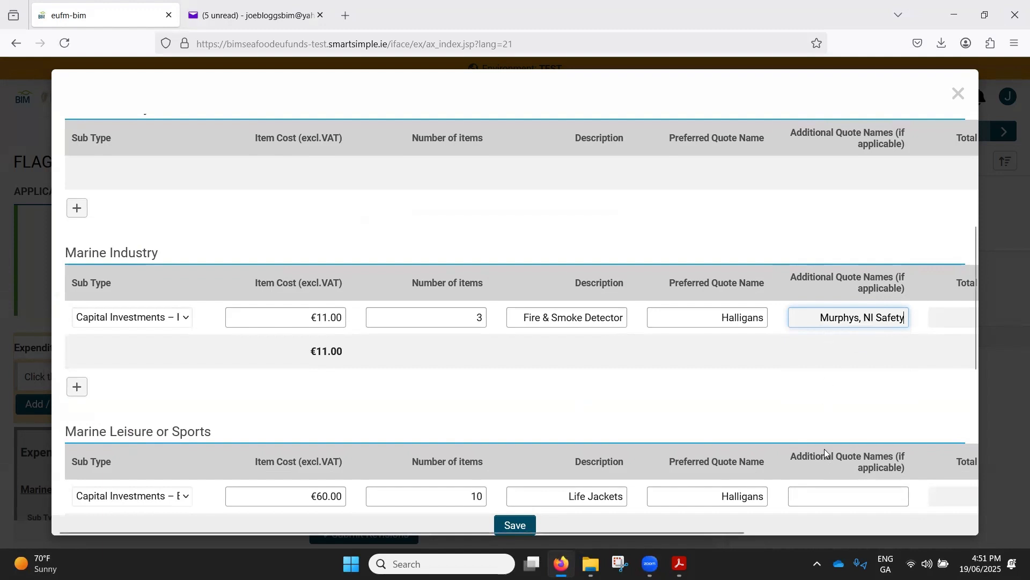
- Copy "Murphys, NI Safety" into the Life Jackets item's additional quote names, then save and close the expenditure items
click(822, 491)
drag(827, 317, 903, 318)
key(ctrl+c)
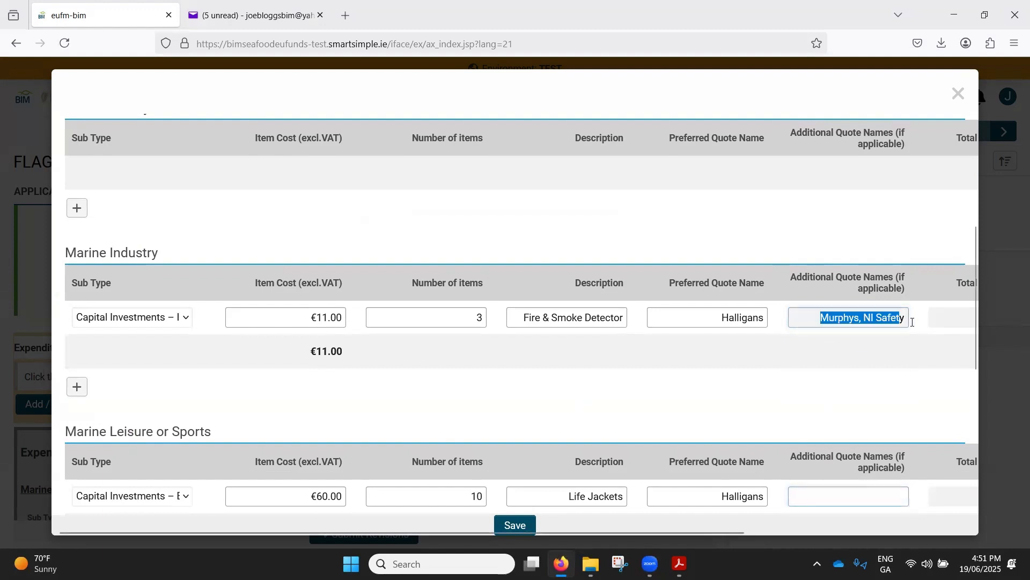
click(826, 499)
key(ctrl+v)
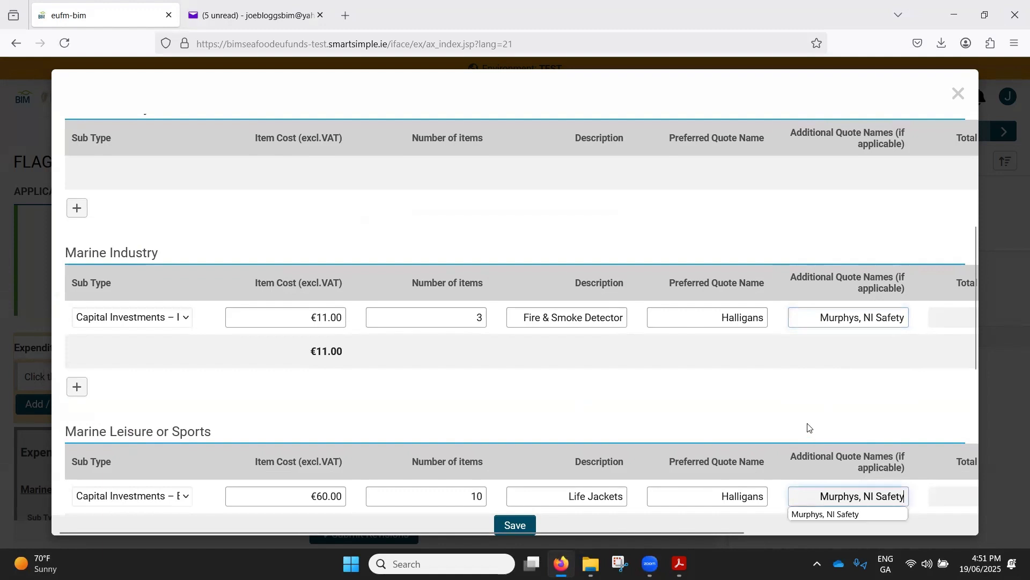
click(513, 528)
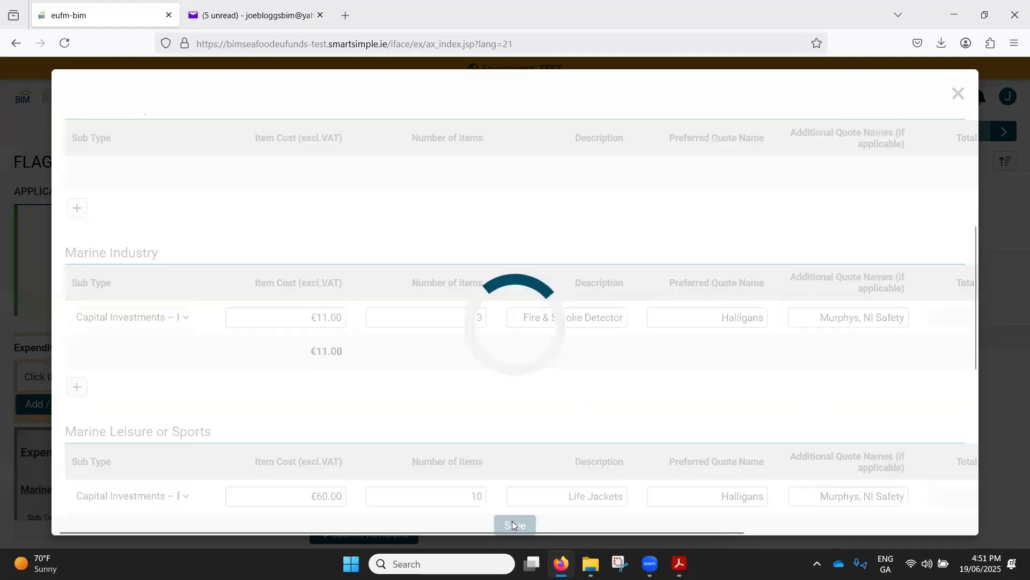
click(958, 94)
- Add the message "extra quote names added." to the Expenditure Table reply and save it
click(550, 344)
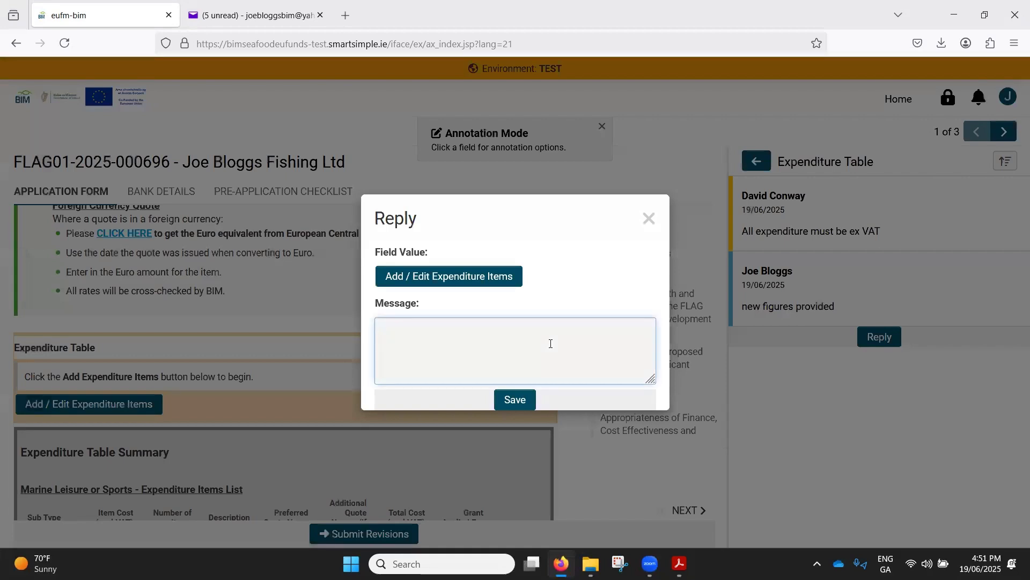
text(extea quotes)
key(BackSpace)
key(BackSpace)
text(e names added.)
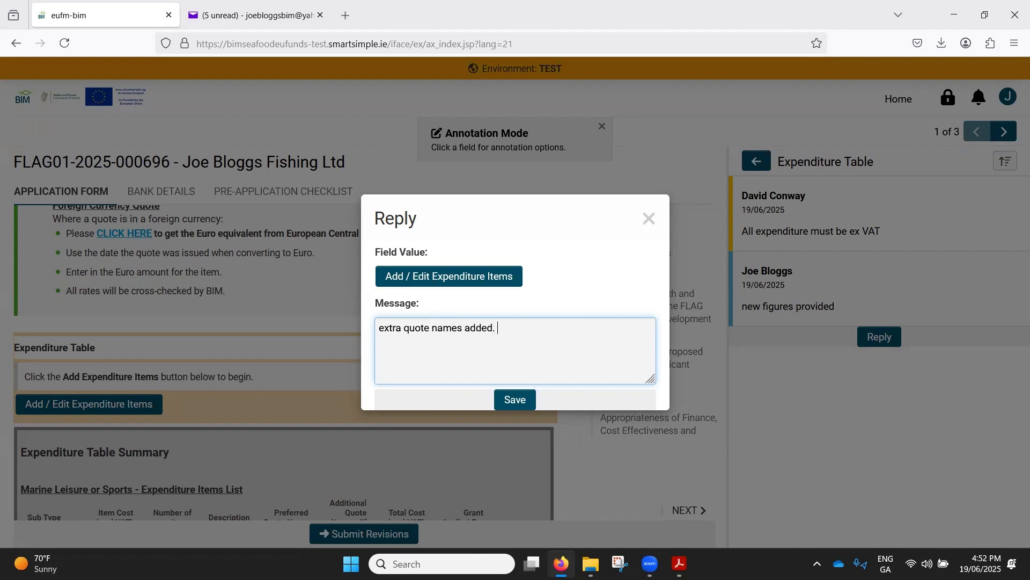
click(516, 400)
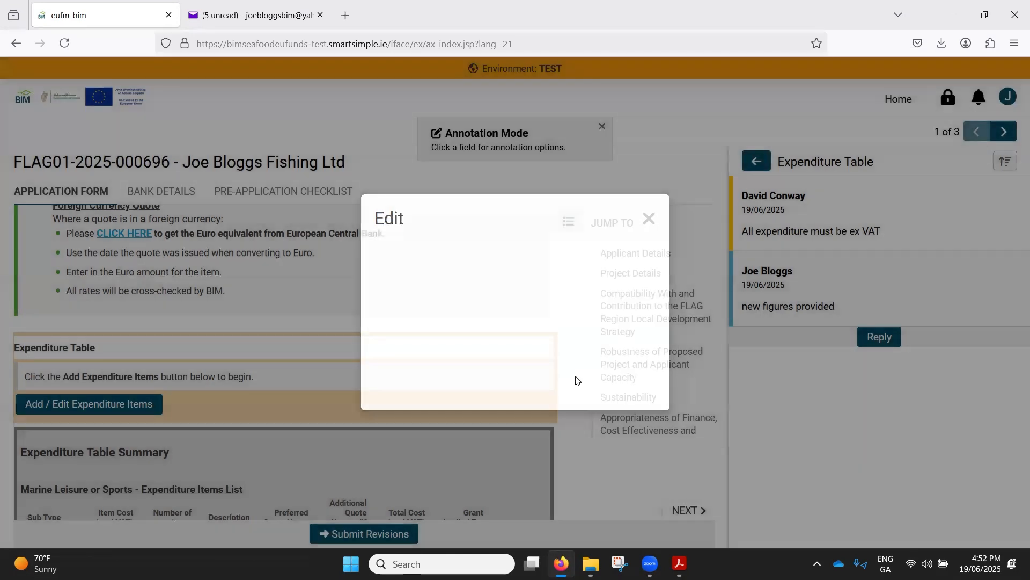
- Open the Financing Plan for the Project annotation and examine the amounts in its read-only financing table
click(757, 161)
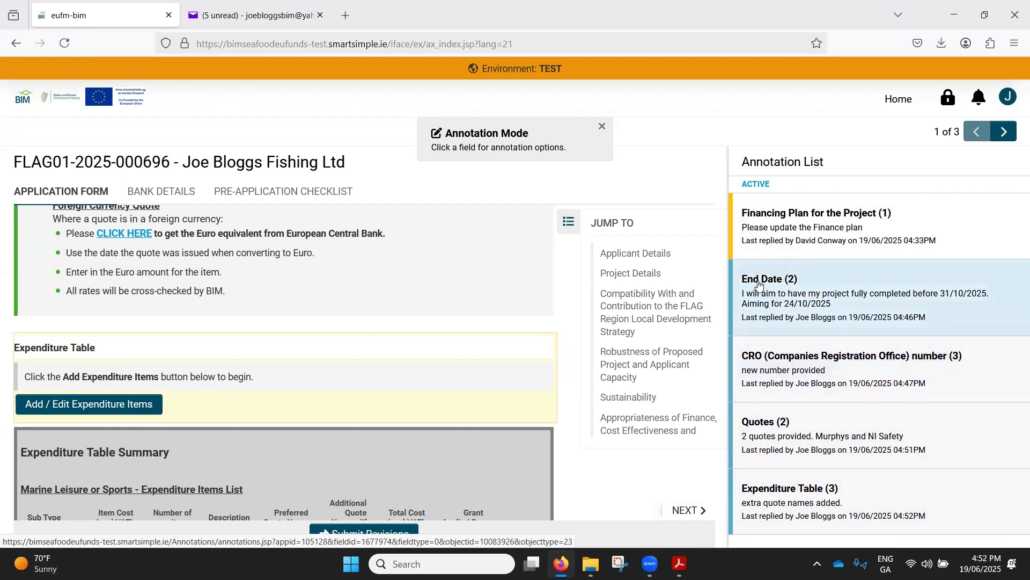
click(773, 228)
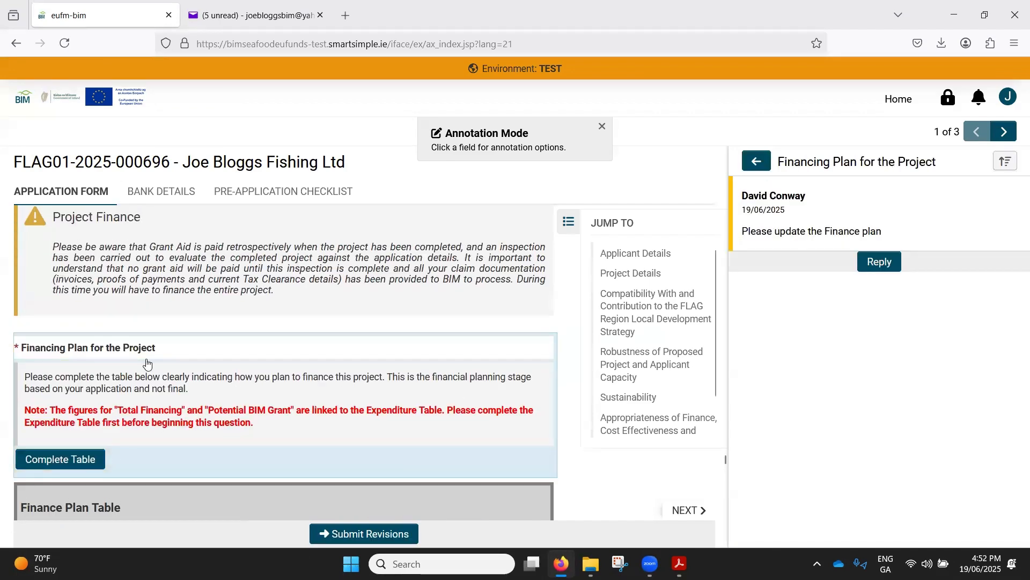
click(81, 461)
scroll(319, 342, down, 2)
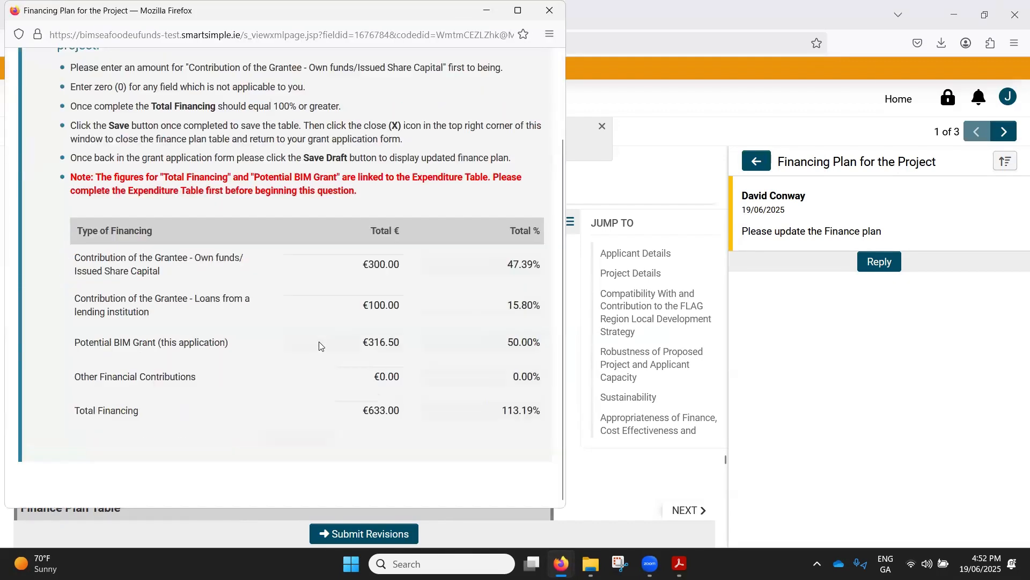
- Check the contribution amounts against the total in the read-only financing table, then close its window
drag(356, 259, 392, 407)
click(390, 395)
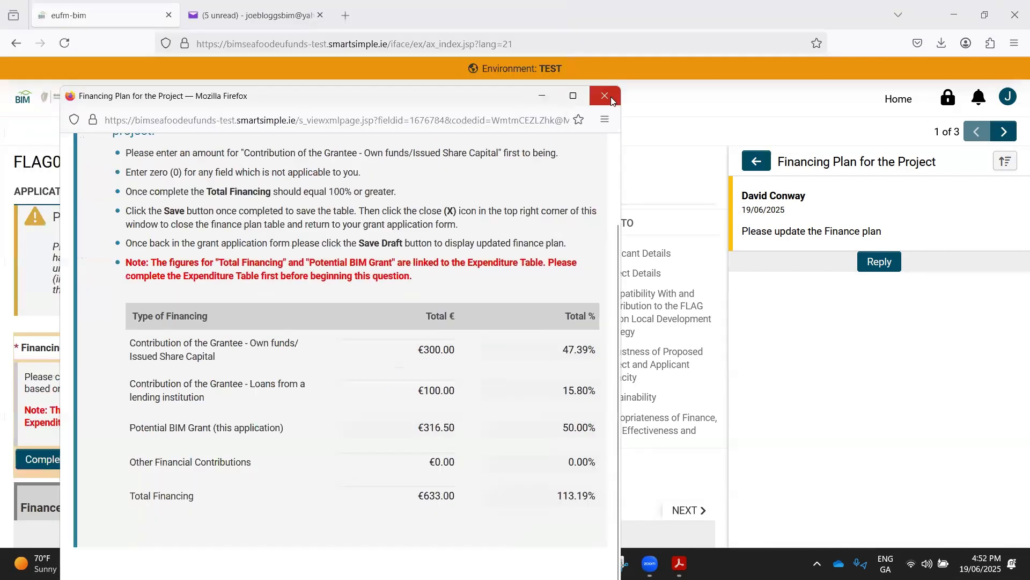
click(603, 97)
- Start a reply to the Financing Plan annotation, open its editable table and set the grantee's own funds contribution to €250
click(872, 261)
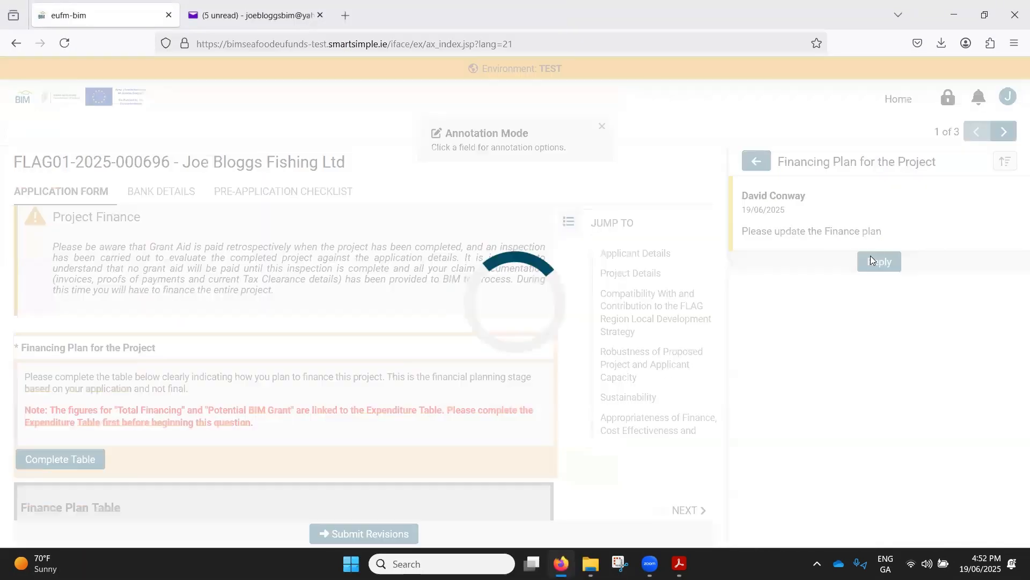
click(424, 278)
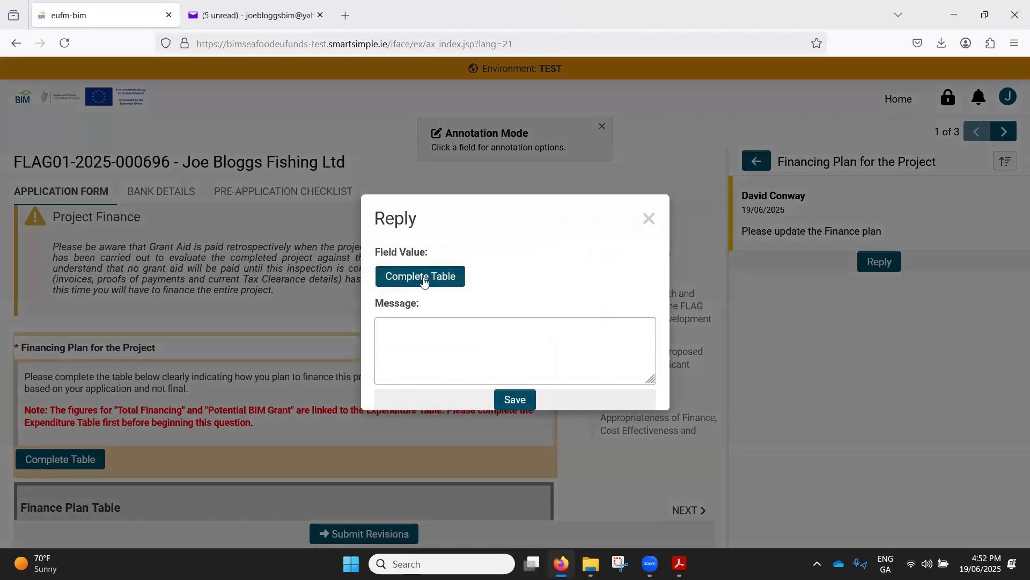
scroll(377, 320, down, 3)
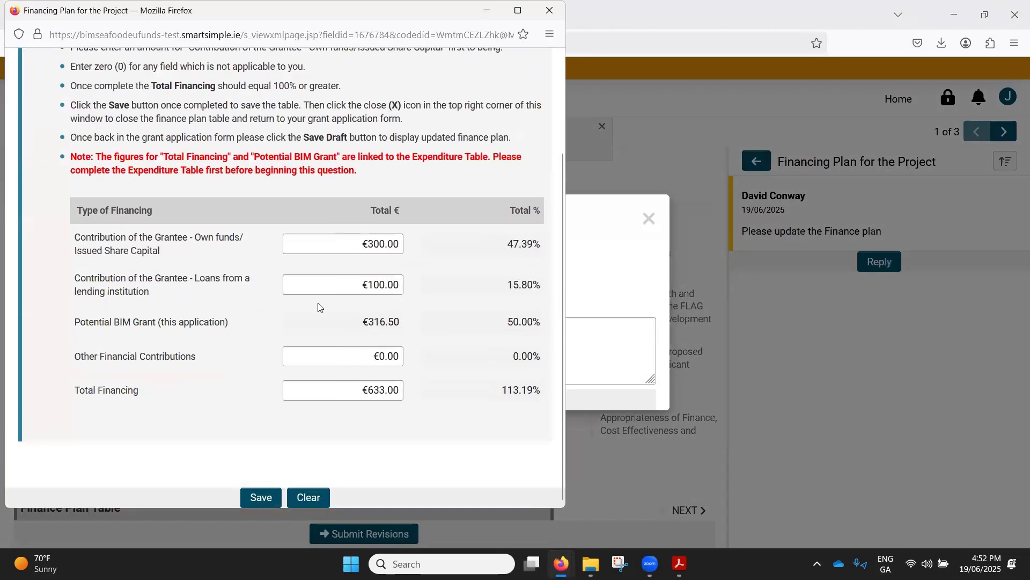
click(349, 244)
double_click(383, 321)
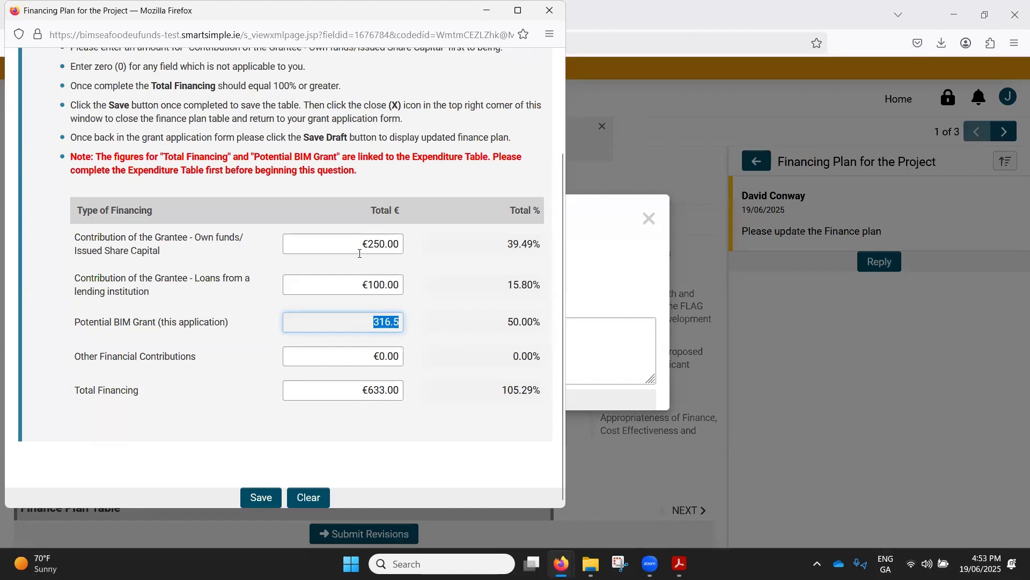
- Set the grantee's own funds contribution to €320, check the total financing percentage, then save the finance plan and close its window
click(341, 249)
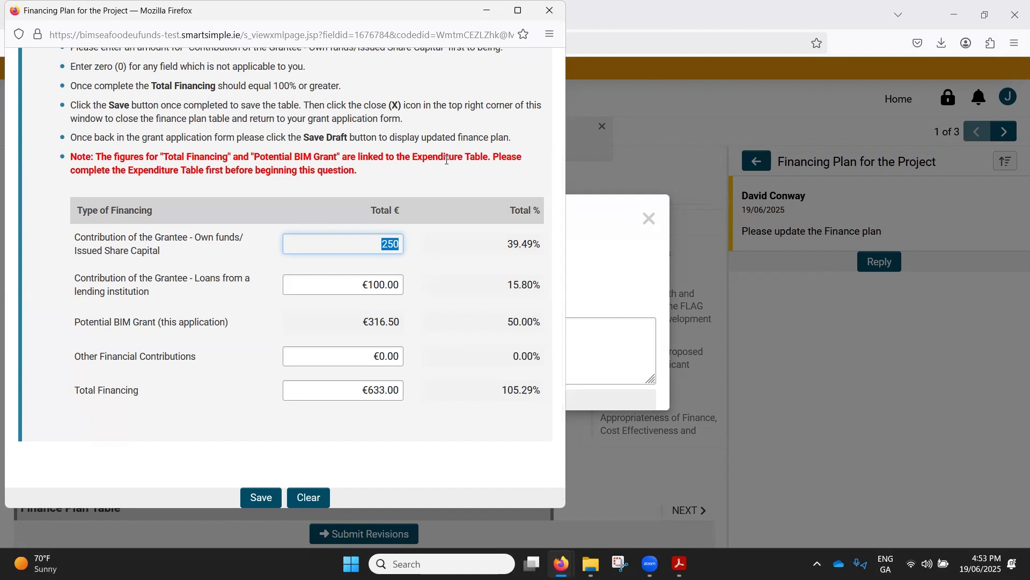
text(320)
click(435, 133)
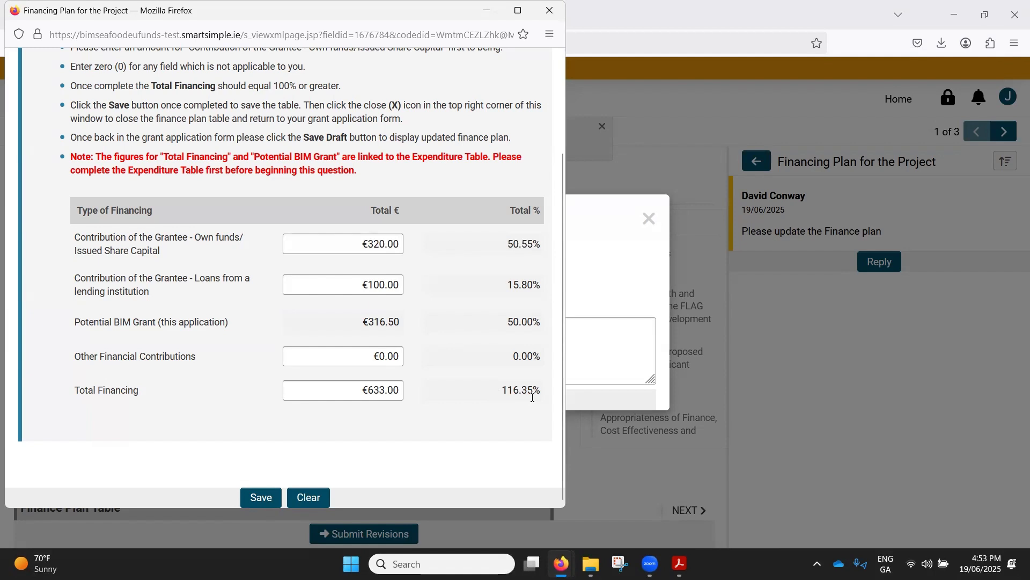
click(493, 390)
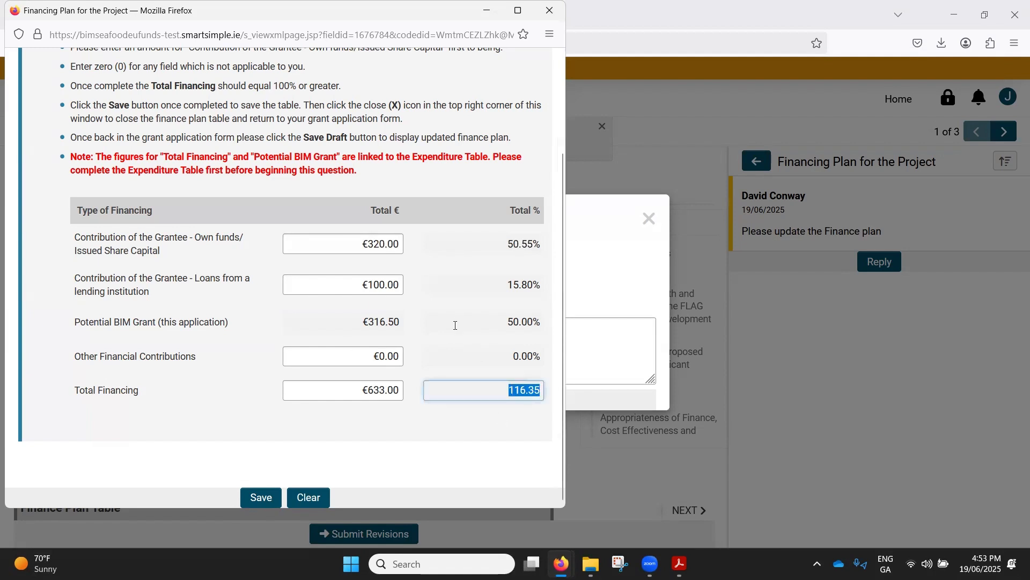
click(424, 460)
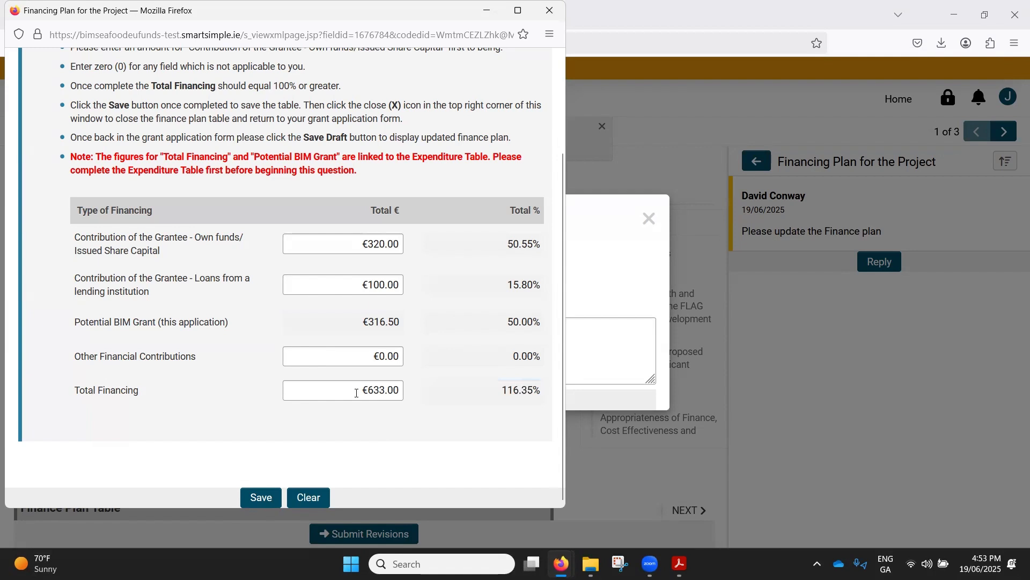
click(265, 501)
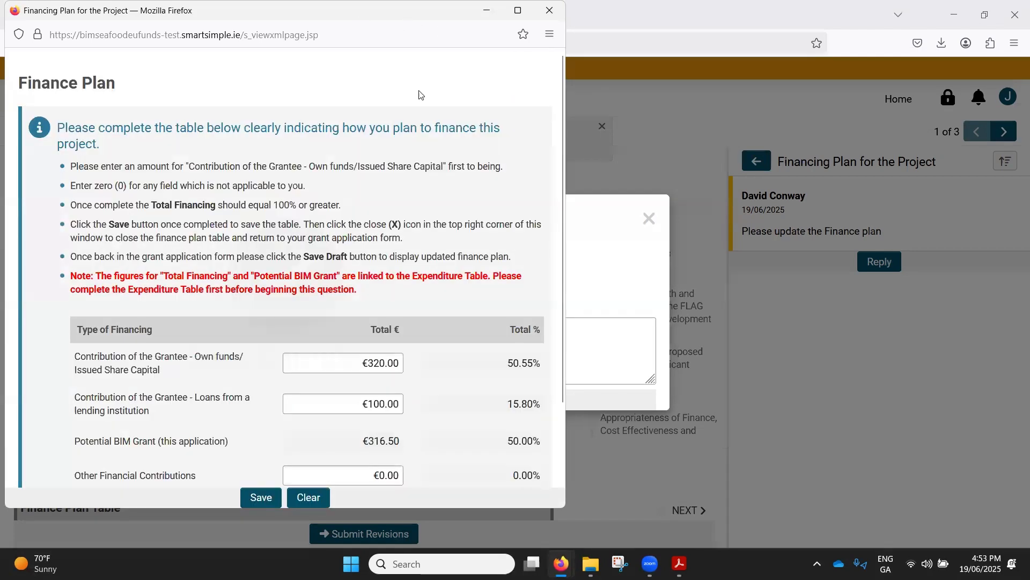
drag(362, 23, 473, 154)
click(660, 143)
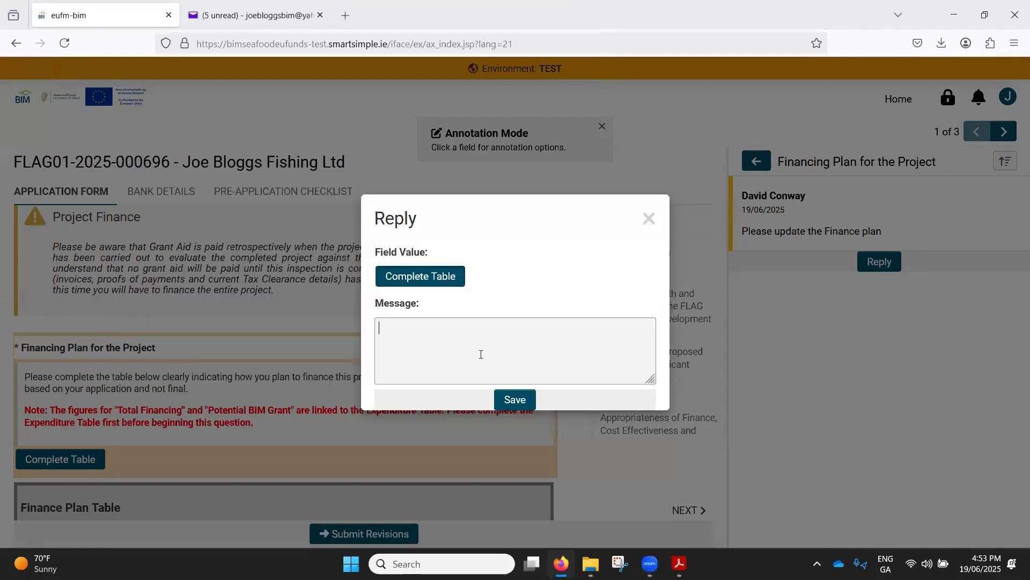
- Add the message "table updated" to the Financing Plan reply and save it
click(481, 354)
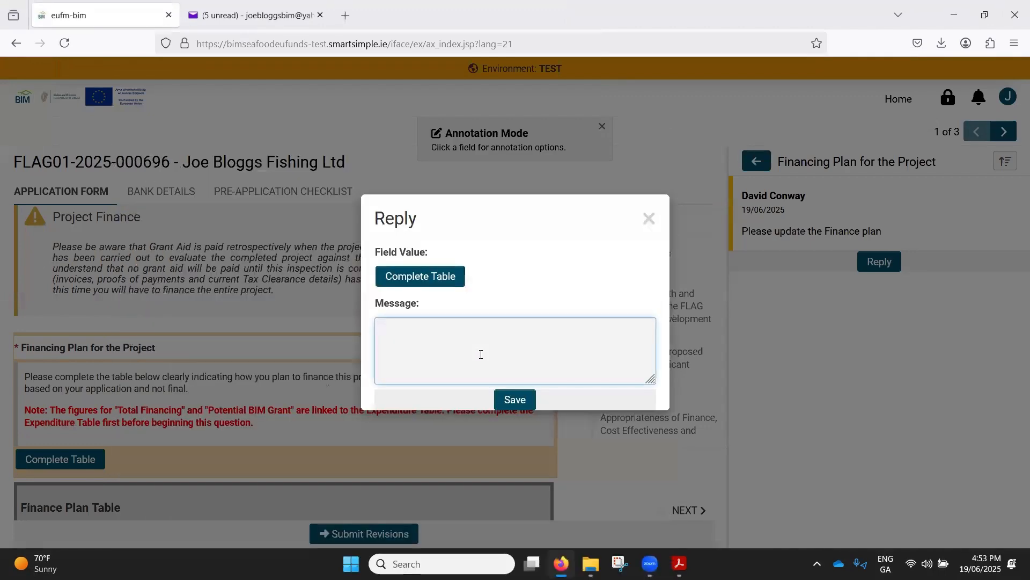
text(table updatred)
key(BackSpace)
key(BackSpace)
key(BackSpace)
key(BackSpace)
text(ed)
click(512, 392)
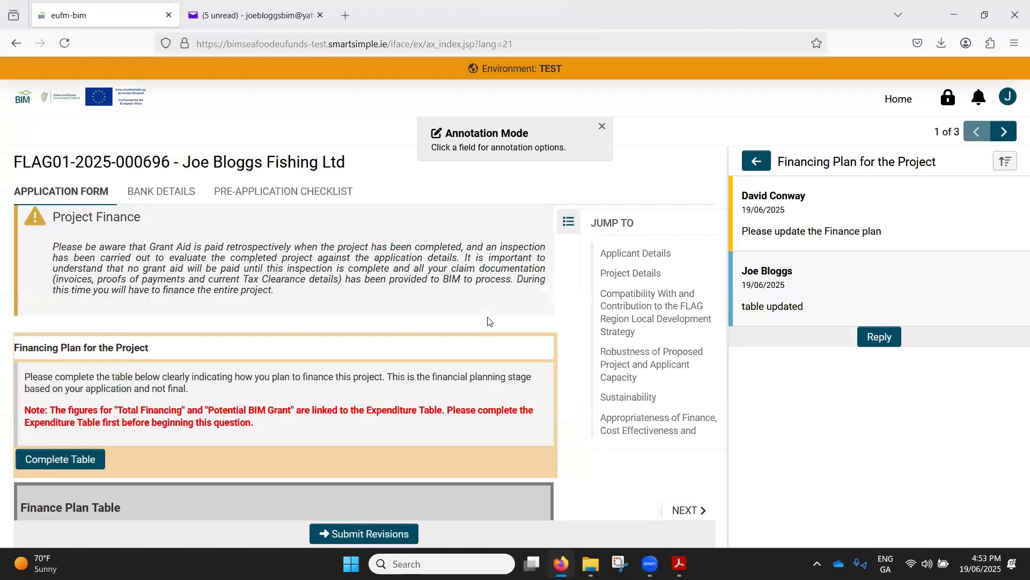
- Review the replies in the annotation list, including the End Date annotation's conversation, and return to the list
click(761, 167)
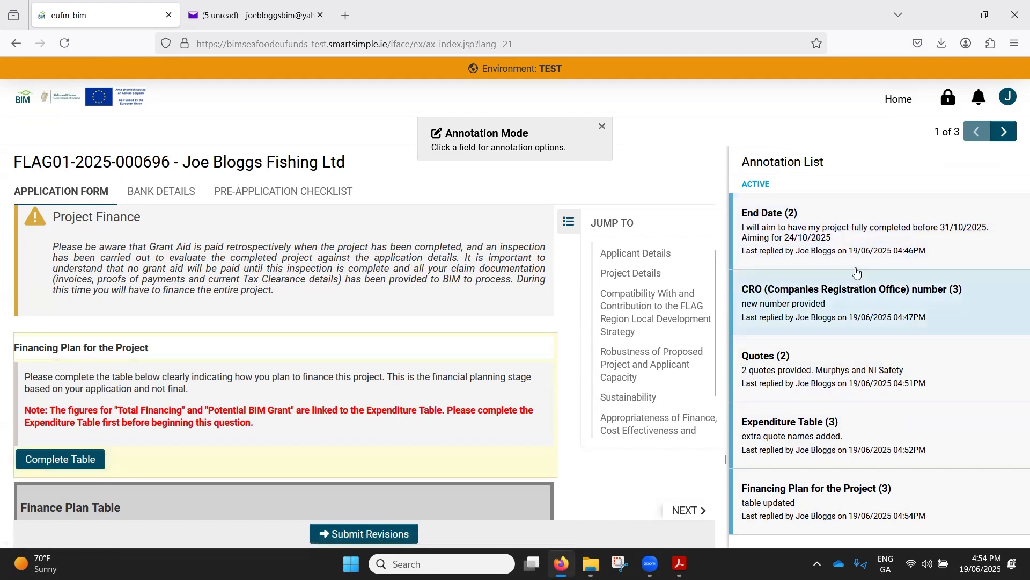
click(841, 248)
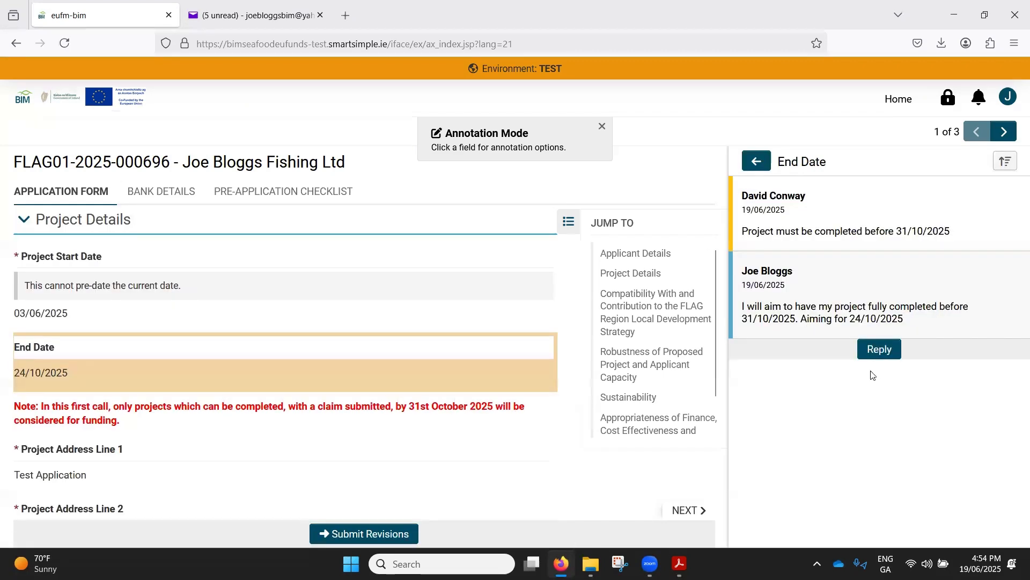
click(765, 169)
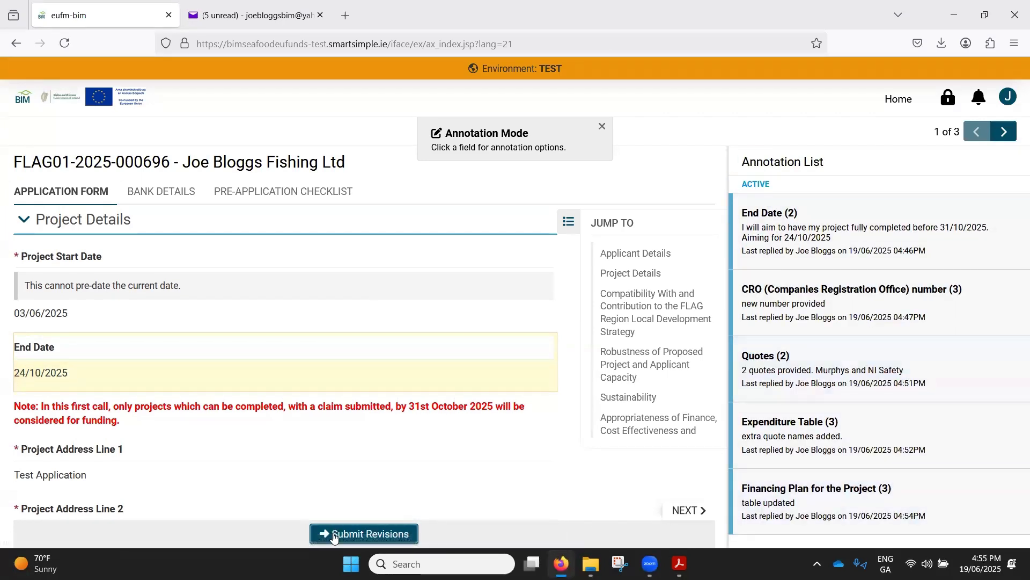
- Submit the application's revisions and confirm the submission to the administrator
click(356, 533)
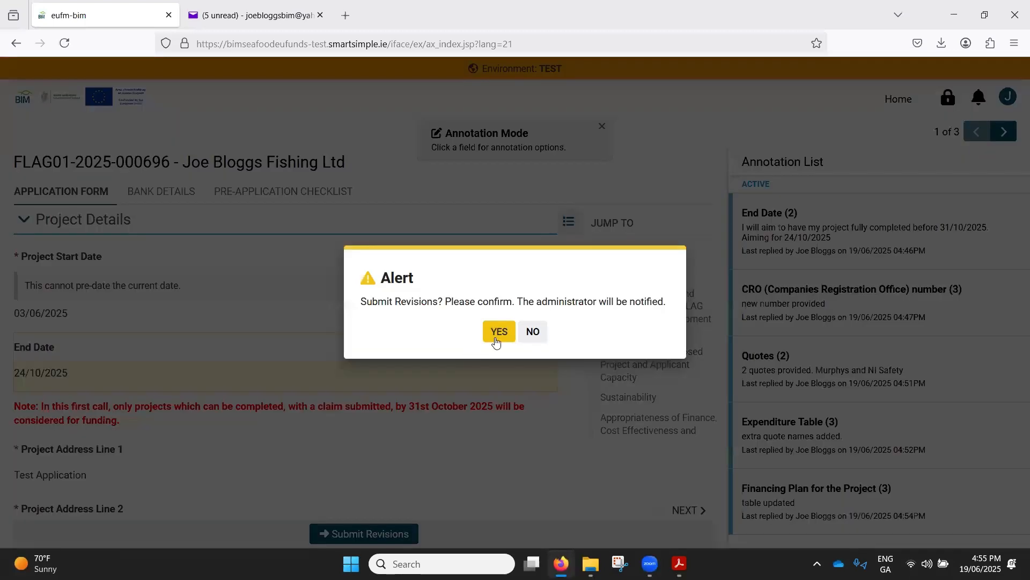
click(495, 336)
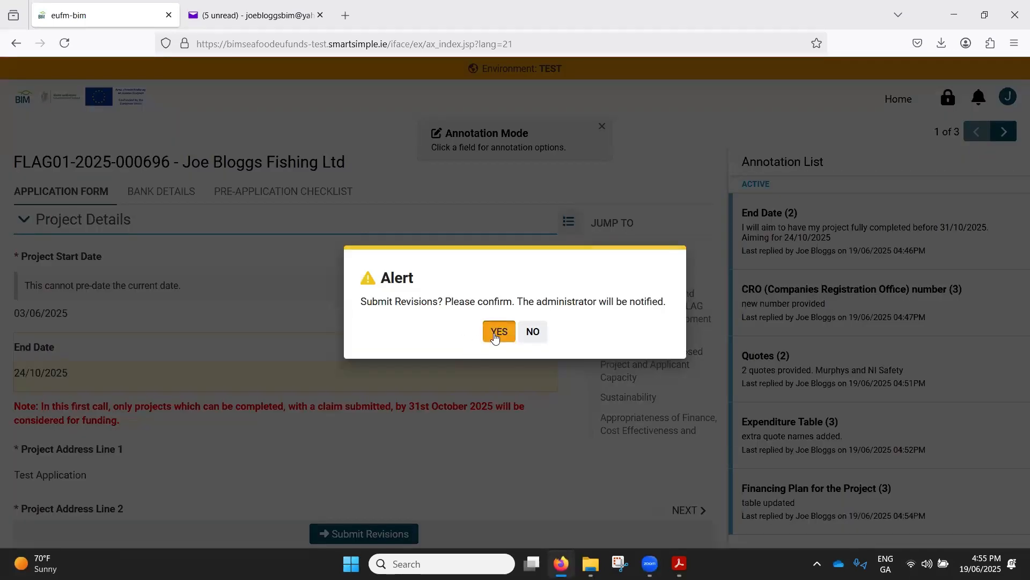